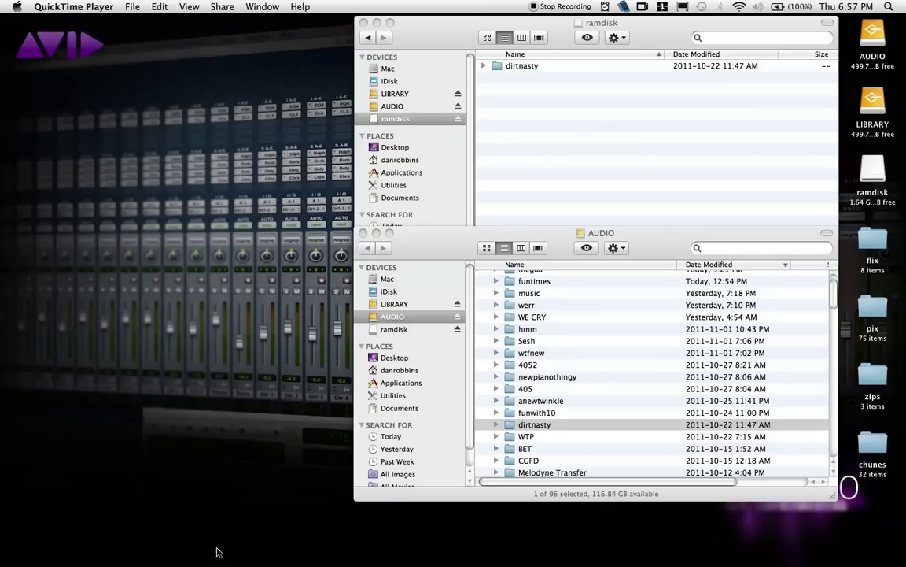
Launch Carbon Copy Cloner and choose the ramdisk volume as the copy source.
{"action": "mouse_move", "coordinate": [220, 563]}
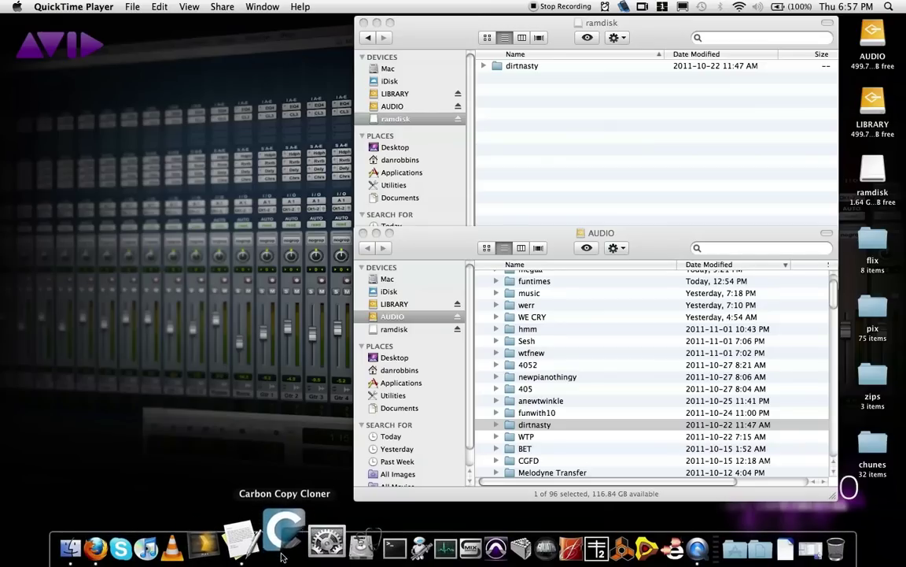
{"action": "left_click", "coordinate": [283, 542]}
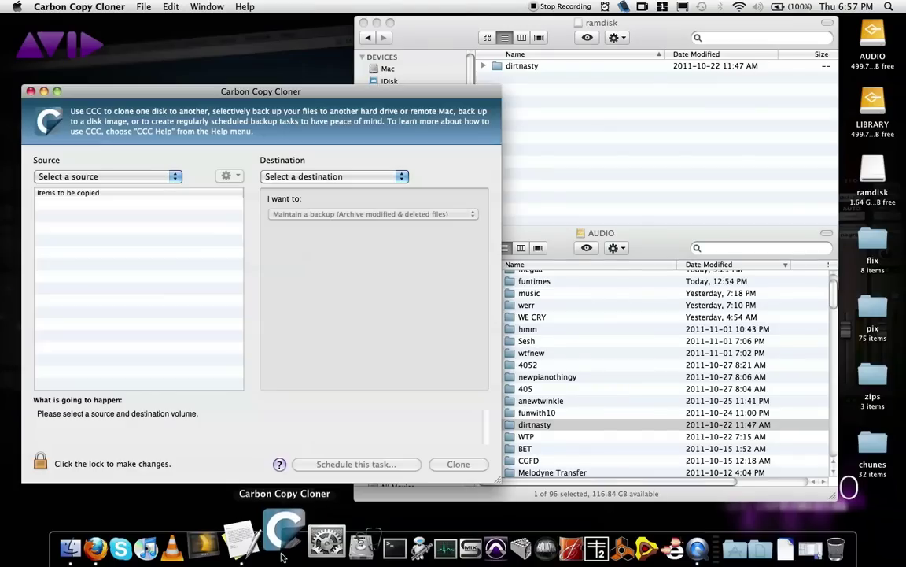
{"action": "left_click", "coordinate": [152, 176]}
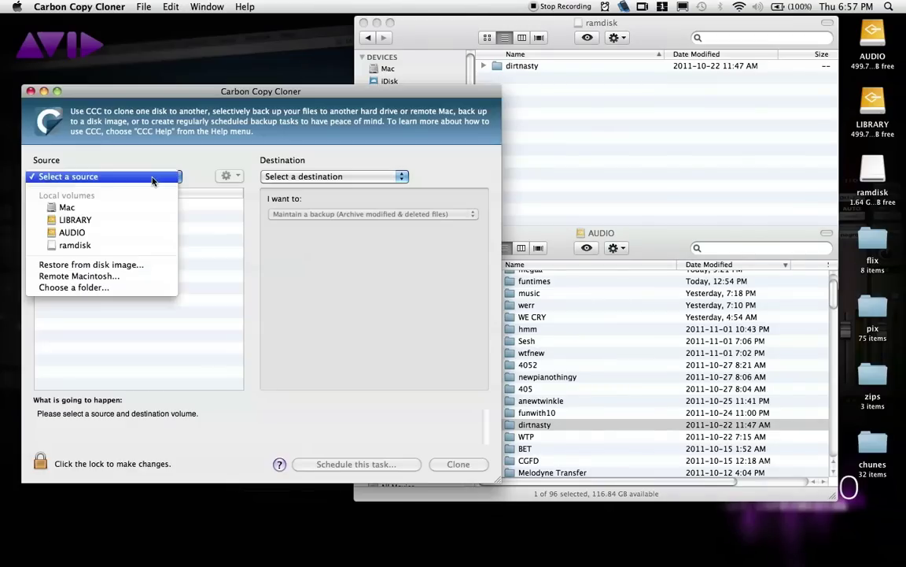
{"action": "left_click", "coordinate": [144, 287]}
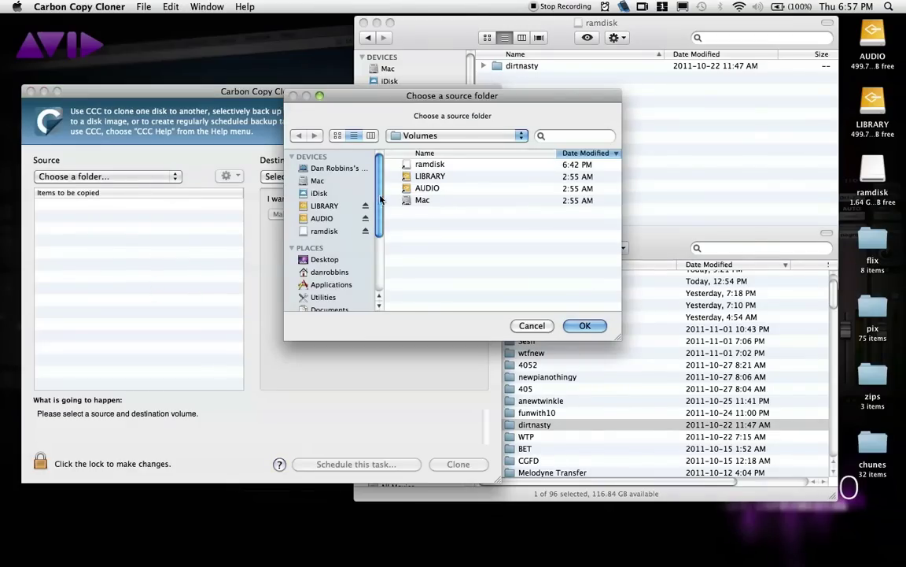
{"action": "left_click", "coordinate": [425, 165]}
{"action": "left_click", "coordinate": [584, 325]}
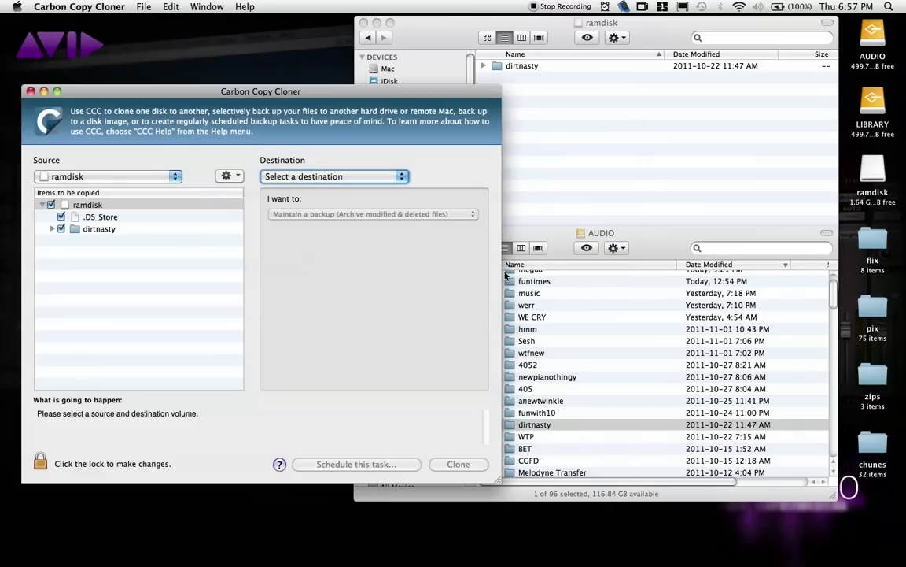
Set the copy destination to the SESSIONS folder on the AUDIO drive.
{"action": "left_click", "coordinate": [295, 176]}
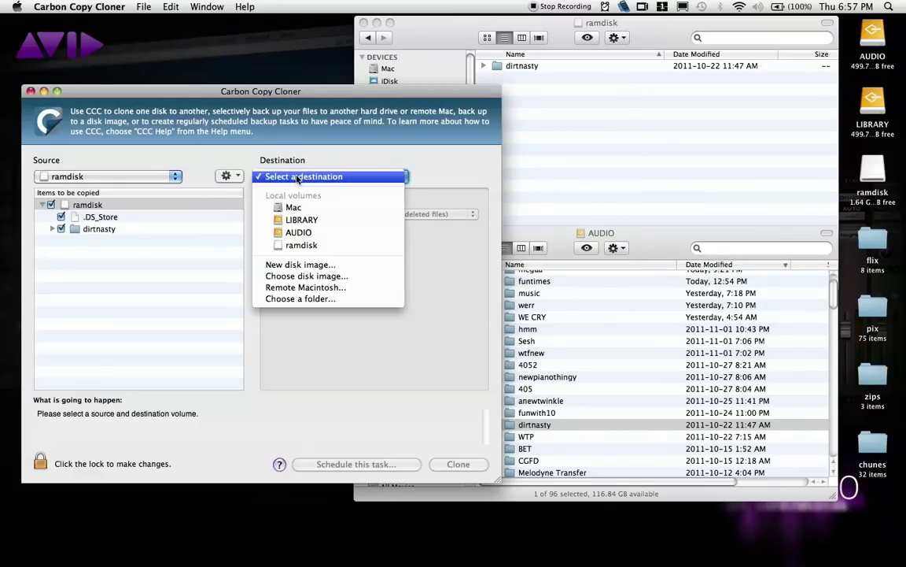
{"action": "left_click", "coordinate": [356, 299]}
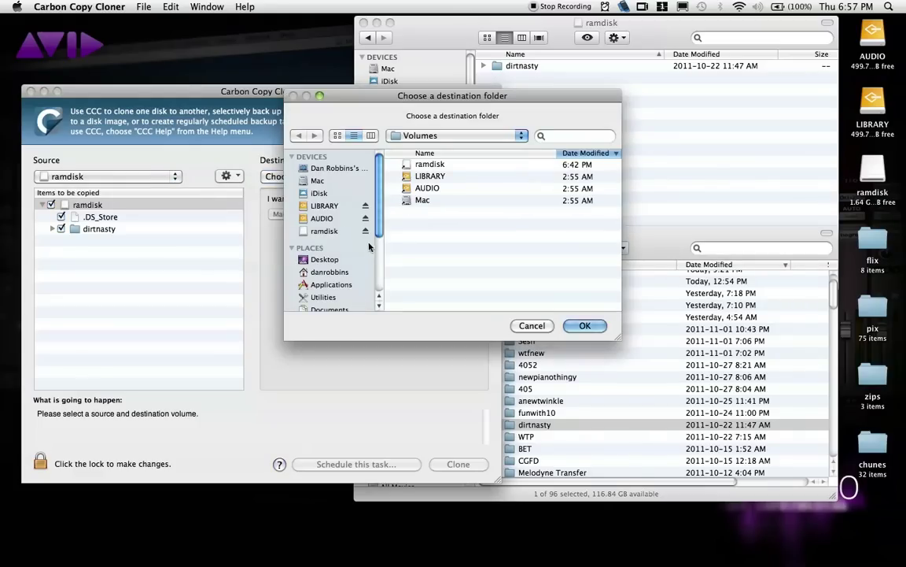
{"action": "left_click", "coordinate": [323, 218]}
{"action": "left_click", "coordinate": [434, 166]}
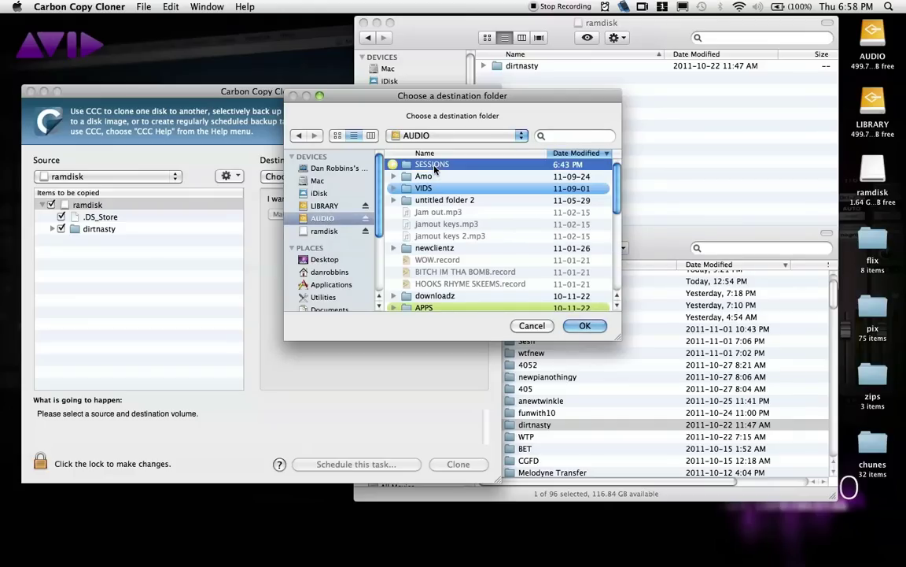
{"action": "left_click", "coordinate": [584, 325]}
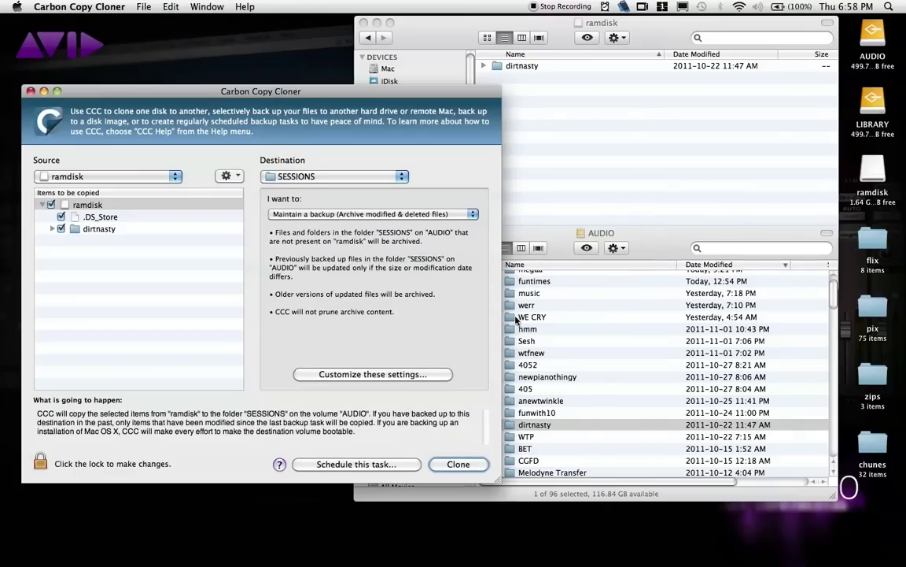
{"action": "left_click", "coordinate": [408, 215]}
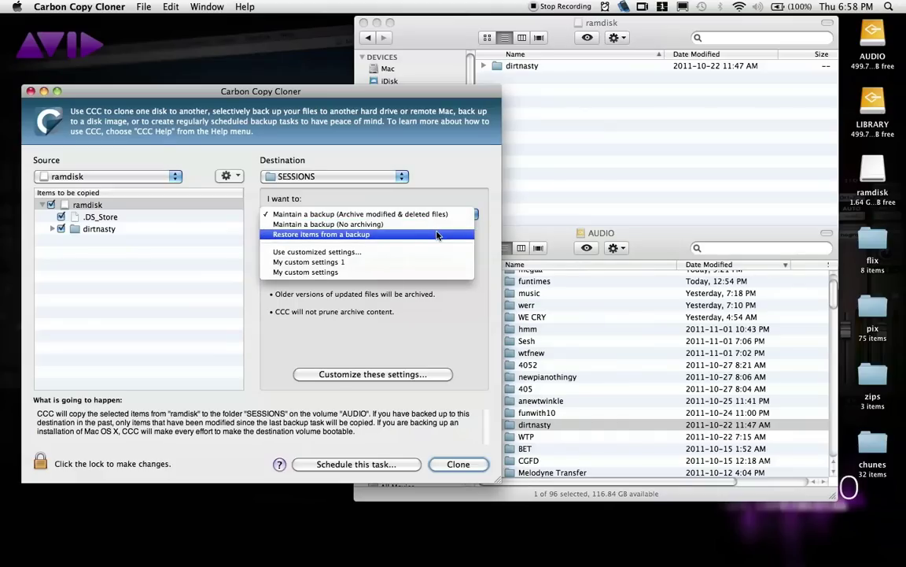
Keep 'Maintain a backup (Archive modified & deleted files)' and bring up its customizable settings.
{"action": "left_click", "coordinate": [443, 191]}
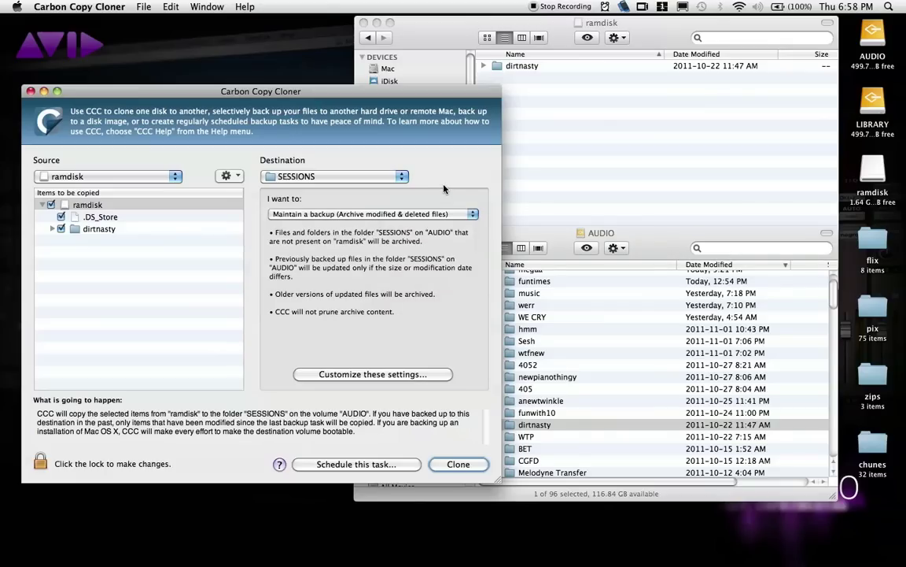
{"action": "left_click", "coordinate": [395, 376]}
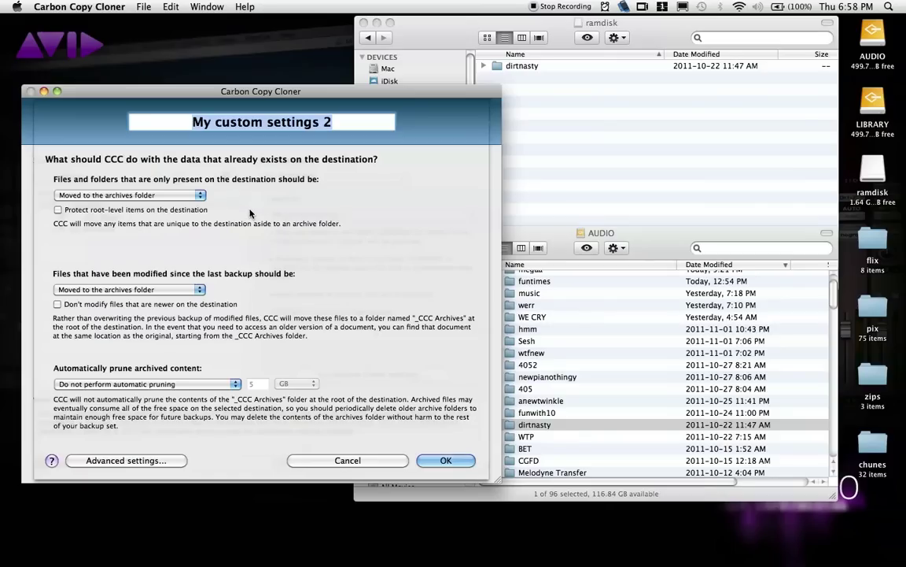
{"action": "left_click", "coordinate": [188, 197]}
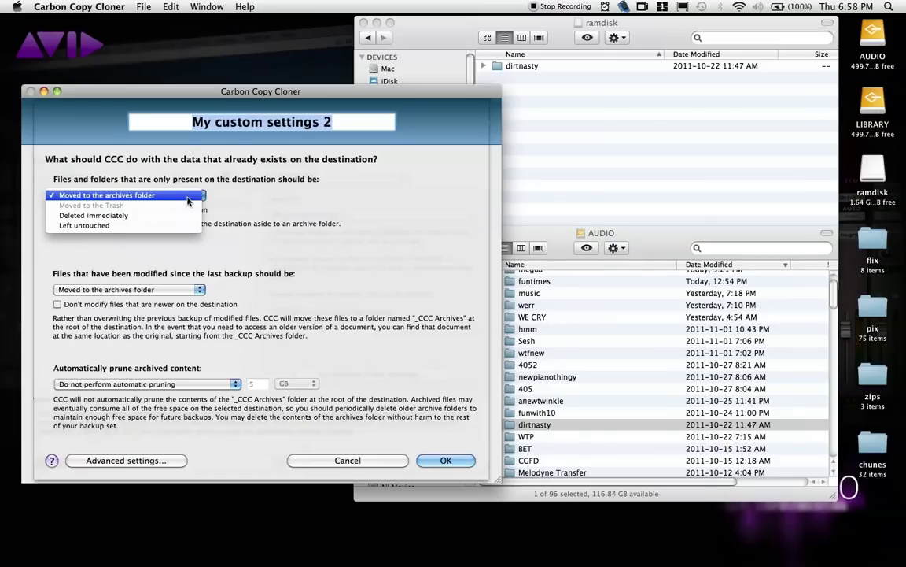
{"action": "left_click", "coordinate": [248, 216]}
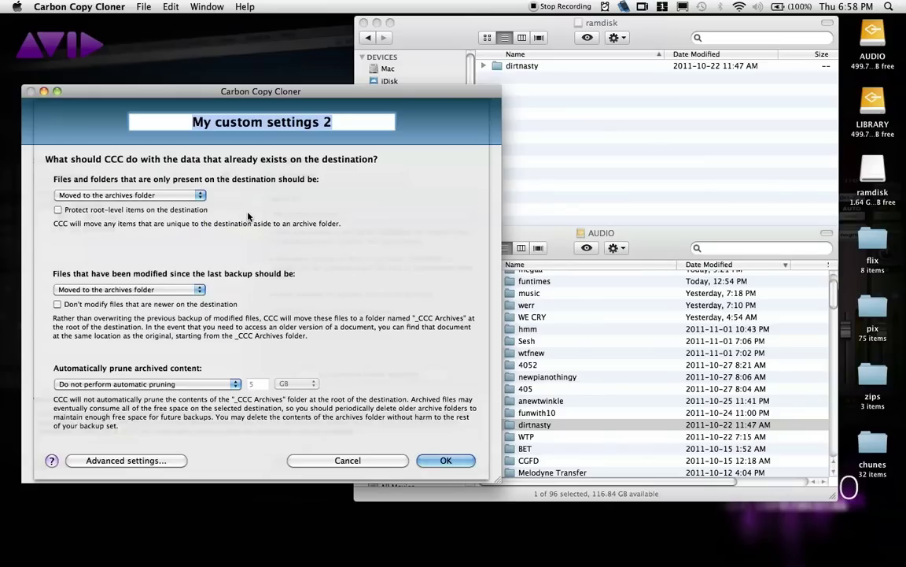
{"action": "left_click", "coordinate": [175, 291]}
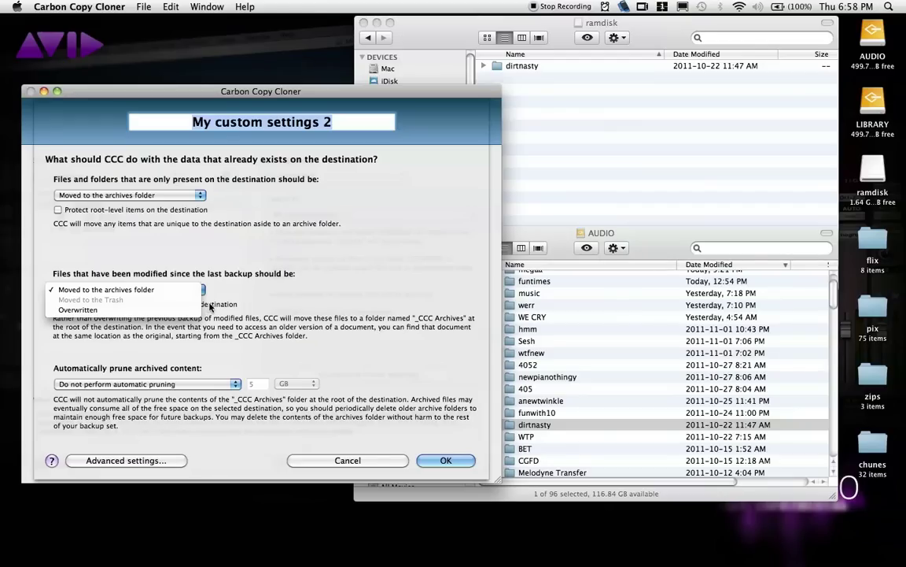
{"action": "left_click", "coordinate": [265, 293]}
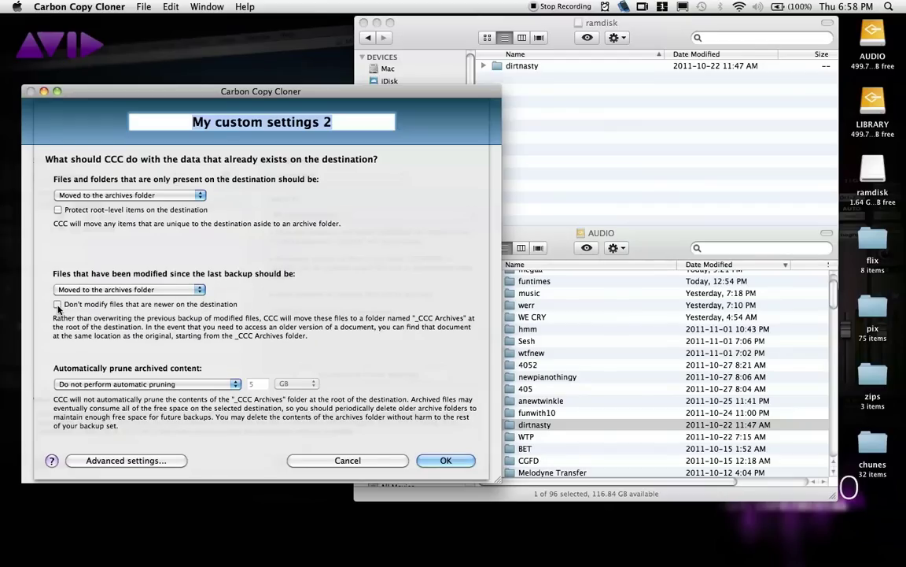
{"action": "left_click", "coordinate": [189, 384]}
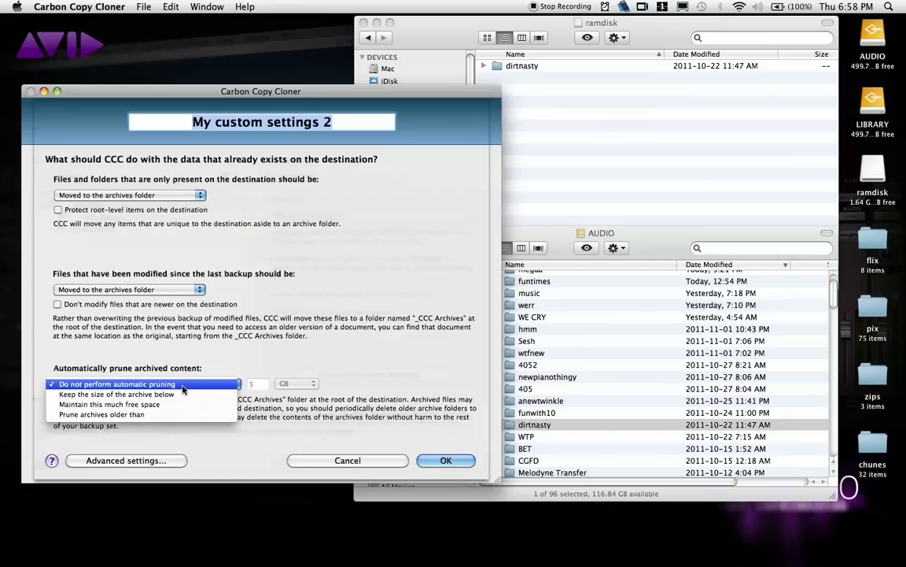
{"action": "left_click", "coordinate": [203, 425]}
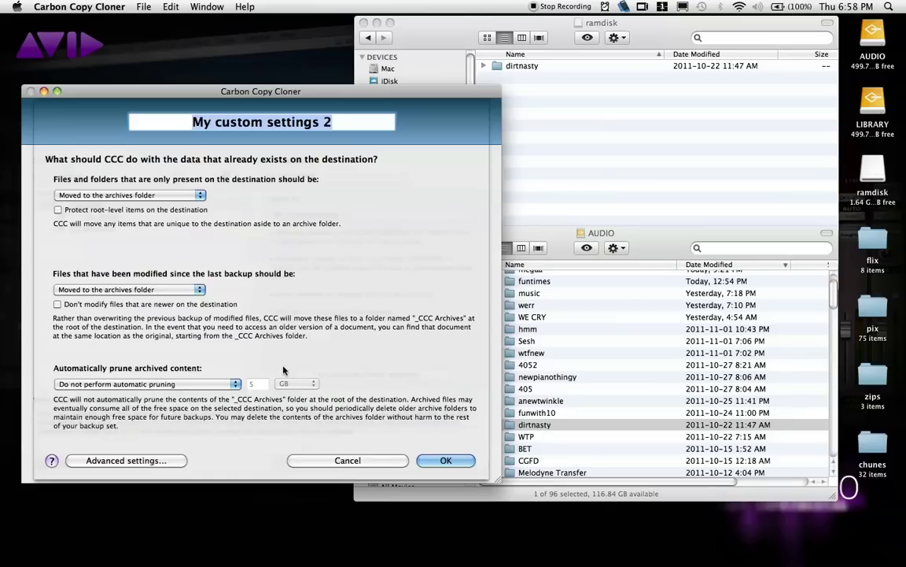
Check the Advanced settings without changes, then confirm the custom settings sheet with OK.
{"action": "left_click", "coordinate": [130, 460]}
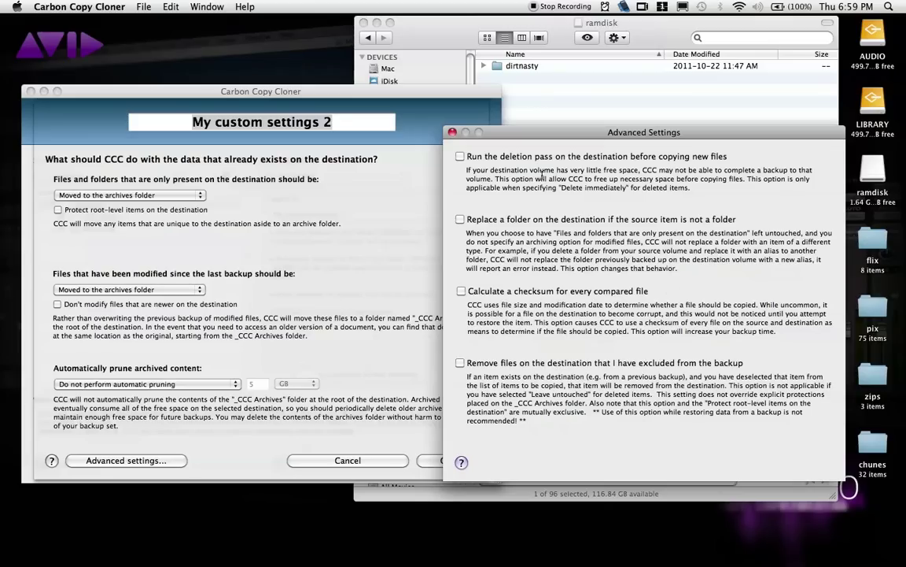
{"action": "left_click", "coordinate": [452, 134]}
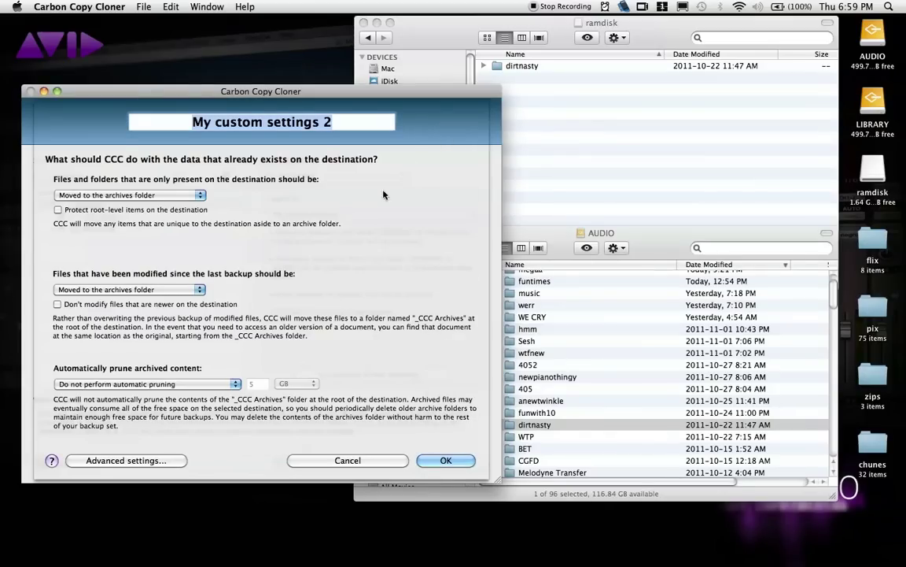
{"action": "key", "text": "Return"}
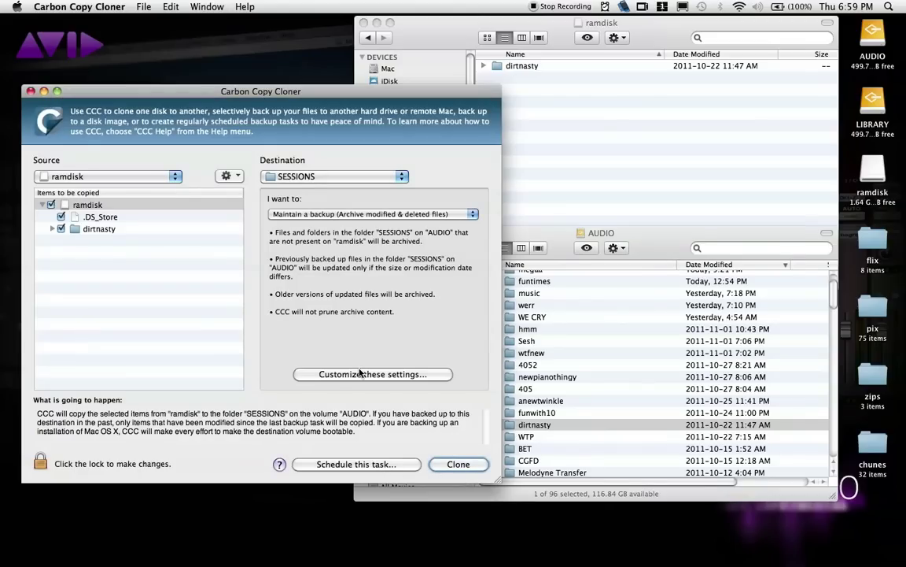
{"action": "left_click", "coordinate": [351, 465]}
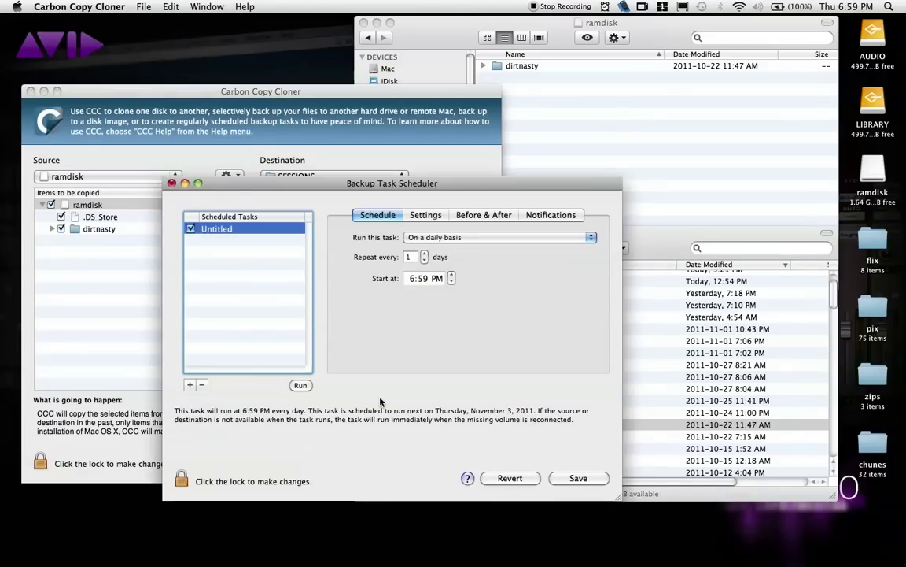
{"action": "left_click", "coordinate": [473, 238]}
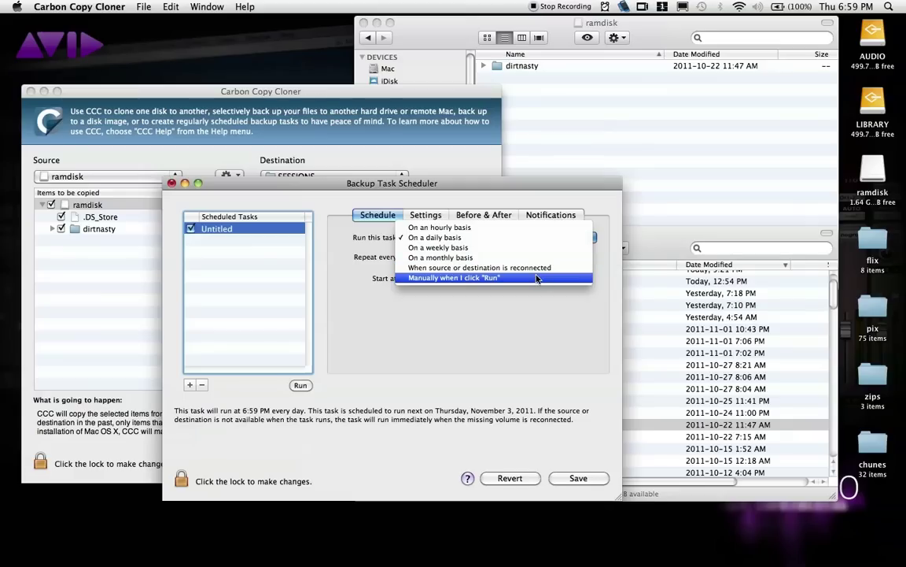
{"action": "left_click", "coordinate": [512, 228]}
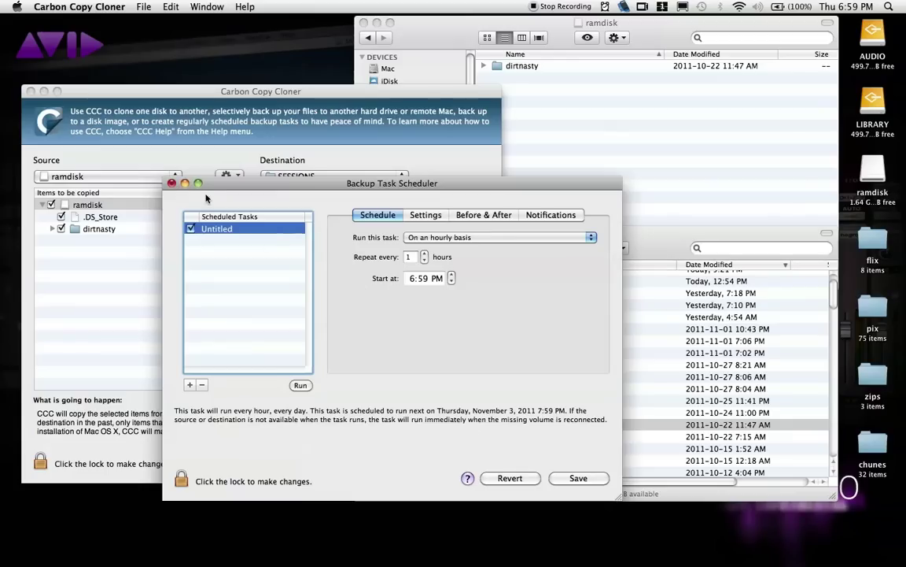
{"action": "left_click", "coordinate": [172, 183]}
{"action": "left_click", "coordinate": [348, 253]}
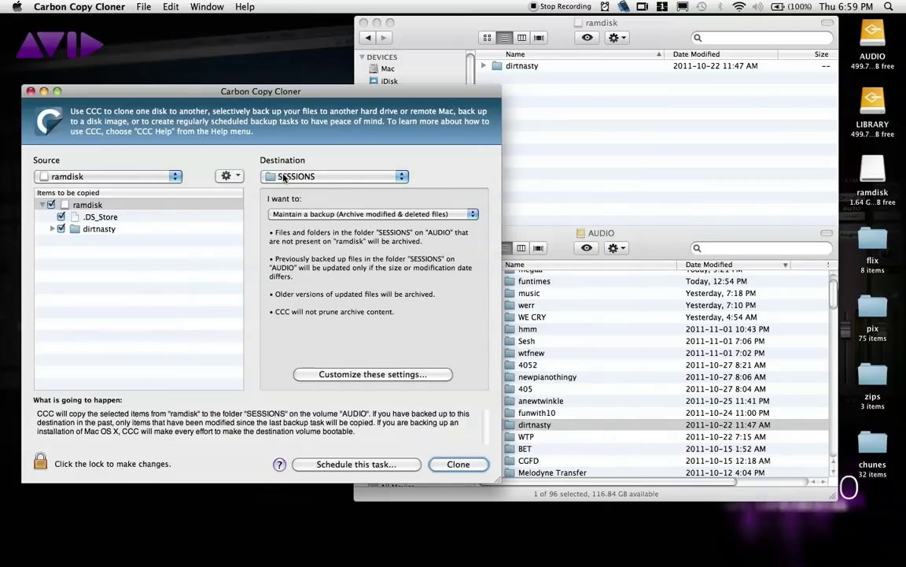
Close the Carbon Copy Cloner window.
{"action": "left_click", "coordinate": [30, 92]}
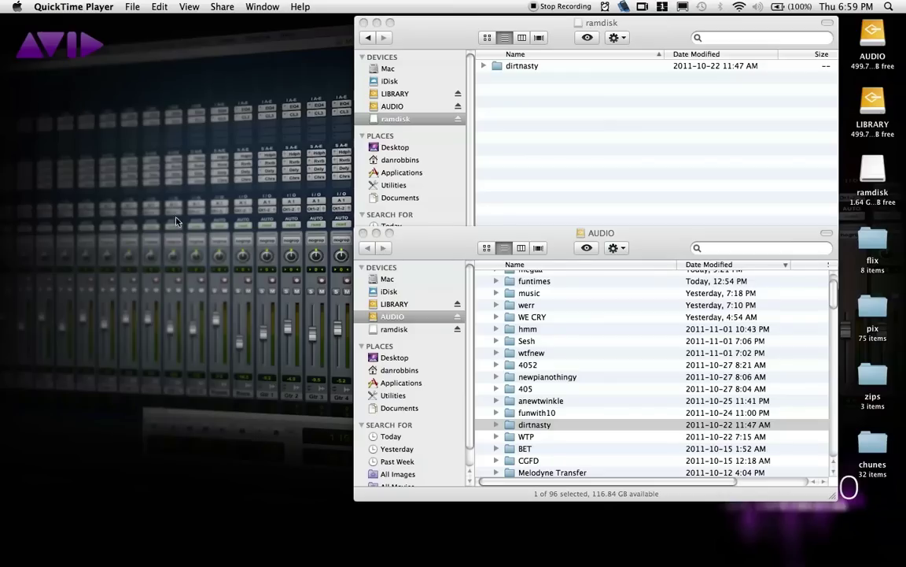
Open Applications from the Dock, launch Automator, and select the Folder Action template.
{"action": "mouse_move", "coordinate": [728, 563]}
{"action": "left_click", "coordinate": [781, 561]}
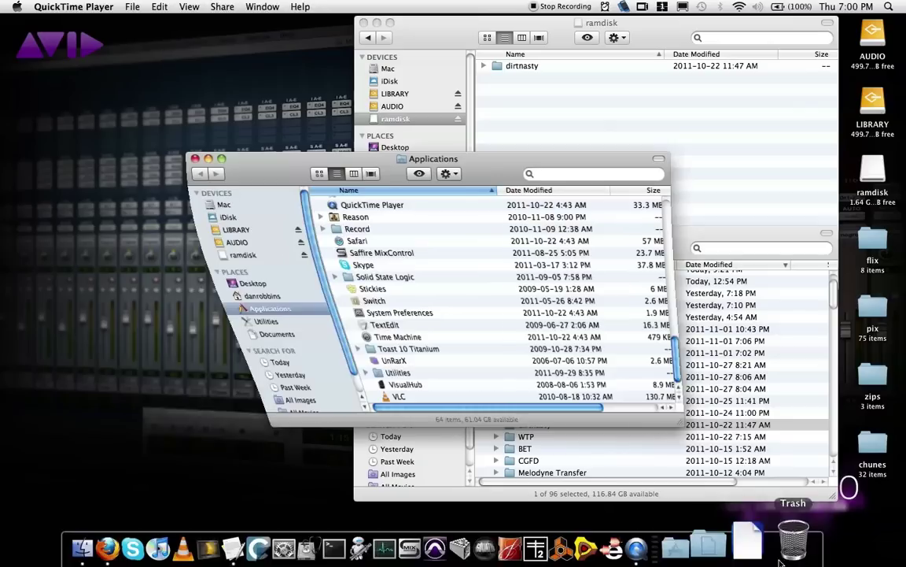
{"action": "scroll", "coordinate": [420, 292], "scroll_direction": "up", "scroll_amount": 10}
{"action": "scroll", "coordinate": [420, 292], "scroll_direction": "up", "scroll_amount": 3}
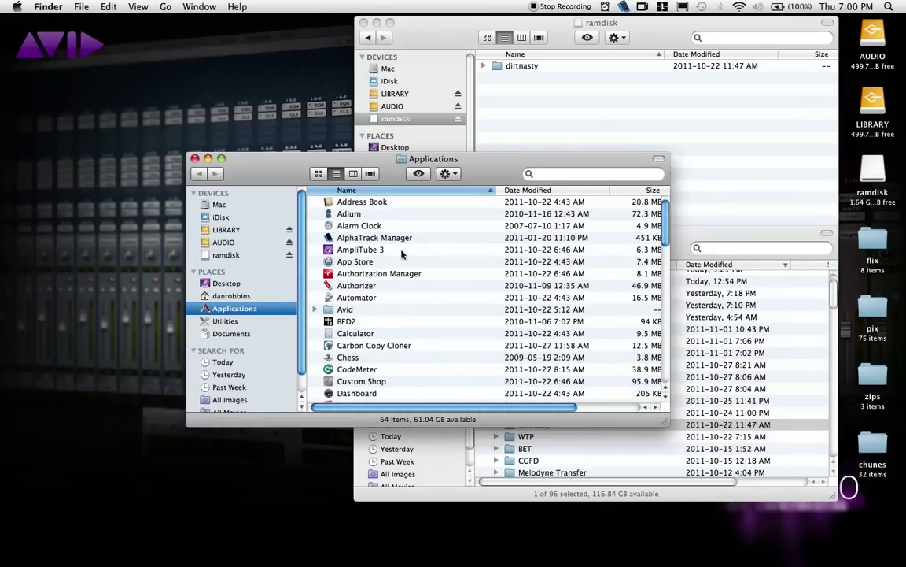
{"action": "double_click", "coordinate": [365, 298]}
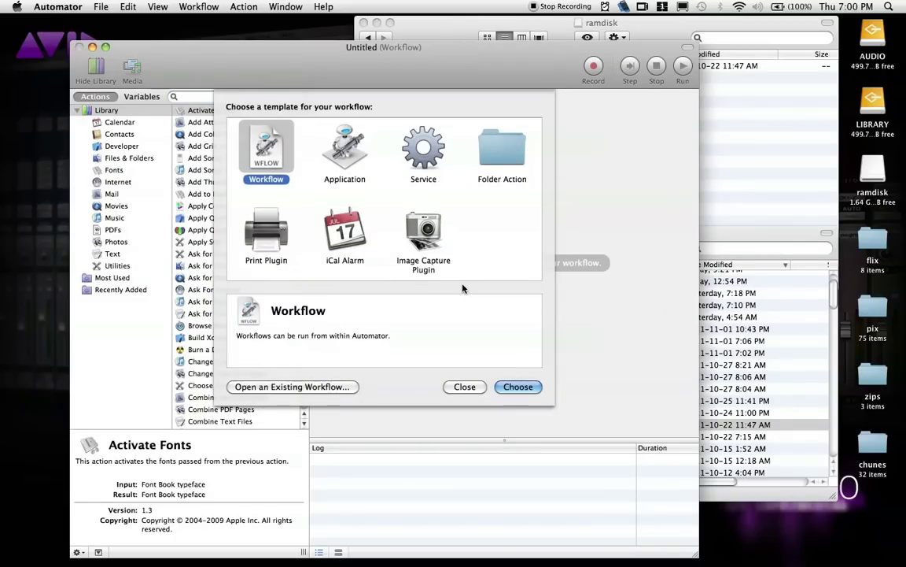
{"action": "left_click", "coordinate": [502, 148]}
Start a Folder Action attached to ramdisk with a Get Specified Finder Items action.
{"action": "left_click", "coordinate": [520, 387]}
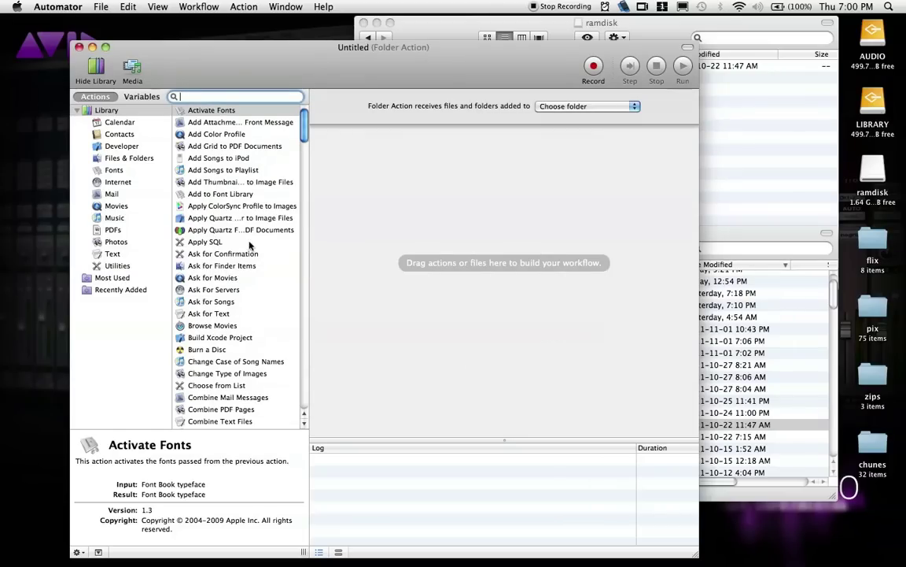
{"action": "left_click", "coordinate": [130, 160]}
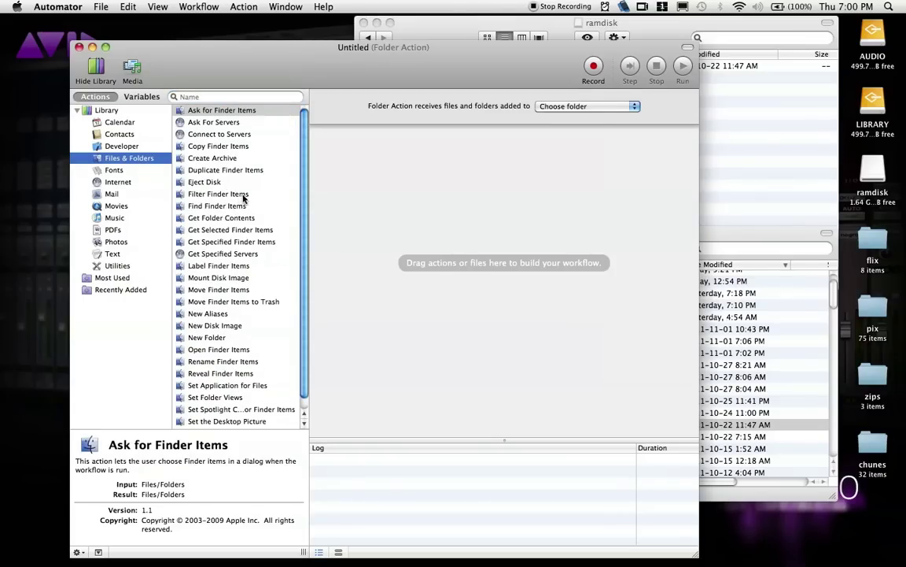
{"action": "left_click", "coordinate": [228, 241]}
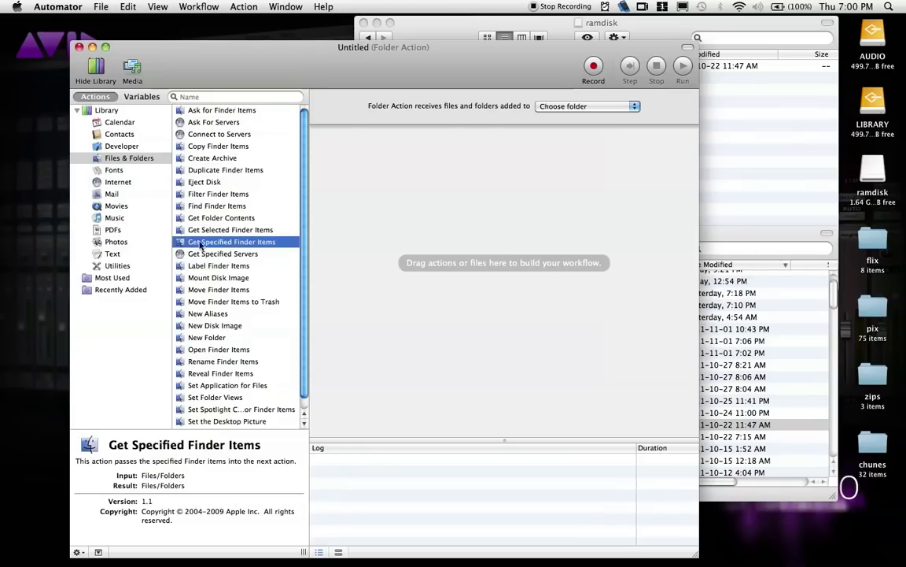
{"action": "left_click_drag", "start_coordinate": [303, 244], "coordinate": [367, 205]}
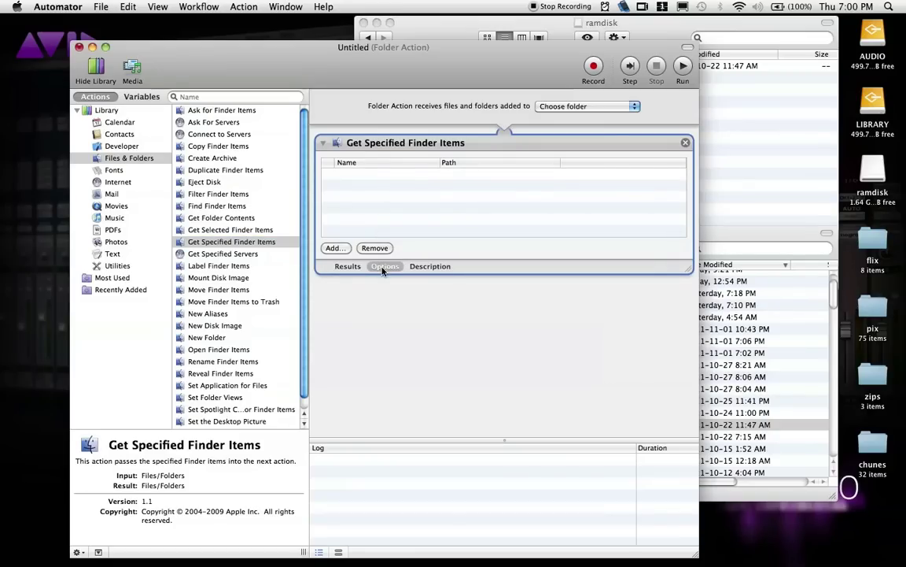
{"action": "left_click", "coordinate": [575, 107]}
{"action": "left_click", "coordinate": [561, 125]}
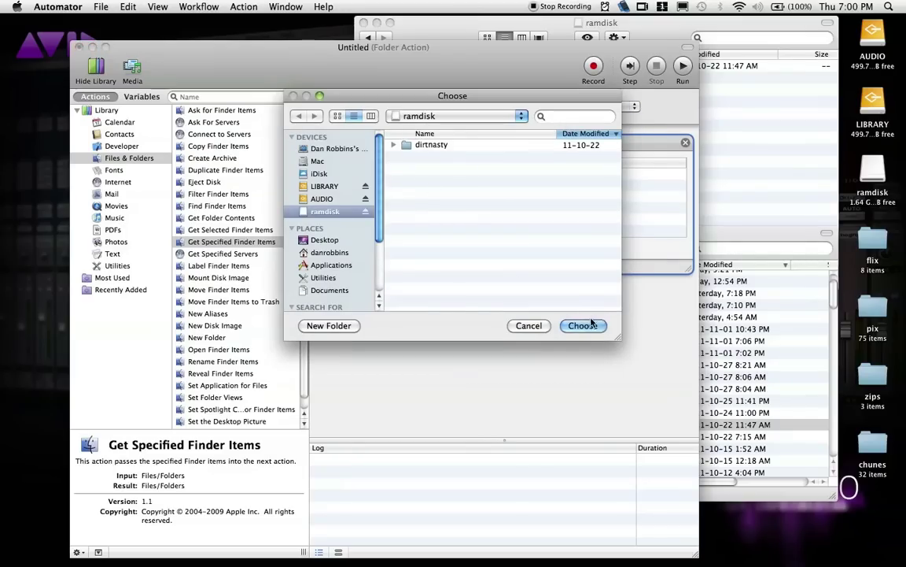
{"action": "left_click", "coordinate": [586, 324]}
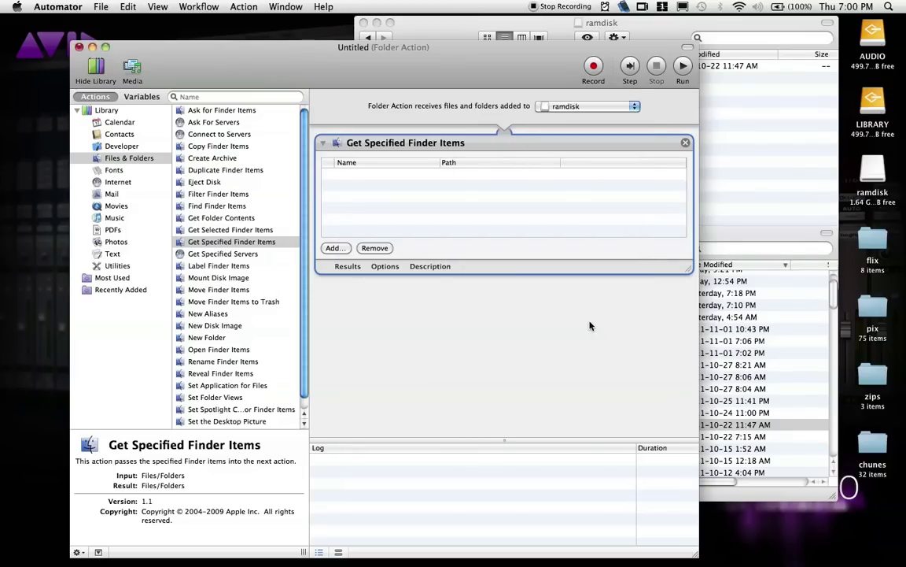
Add ramdisk's dirtnasty/Session File Backups folder to the specified items list.
{"action": "left_click", "coordinate": [335, 248]}
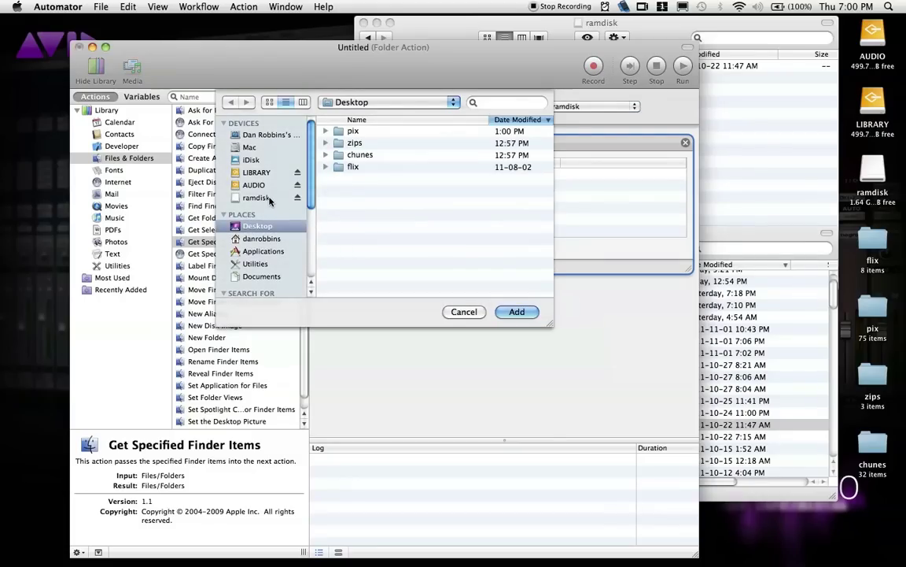
{"action": "left_click", "coordinate": [259, 197]}
{"action": "double_click", "coordinate": [344, 132]}
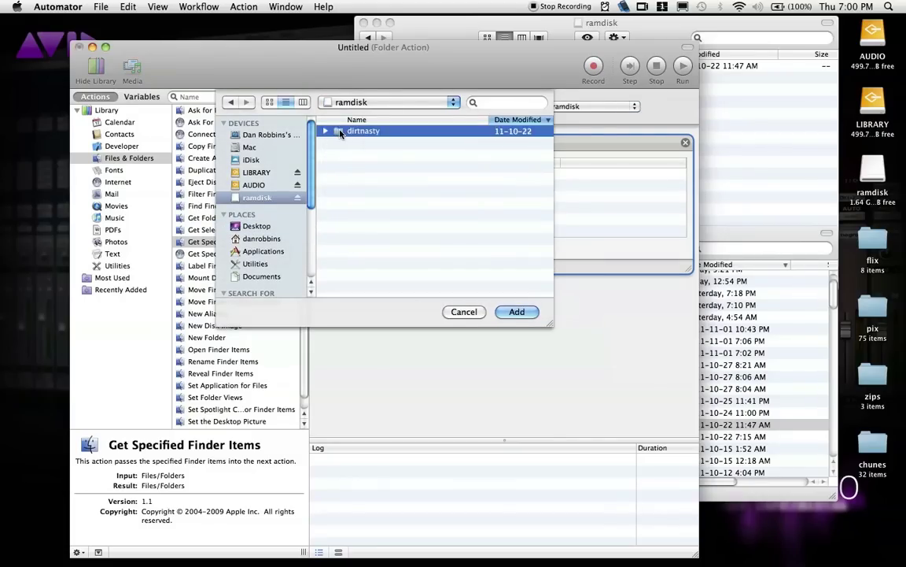
{"action": "left_click", "coordinate": [350, 135]}
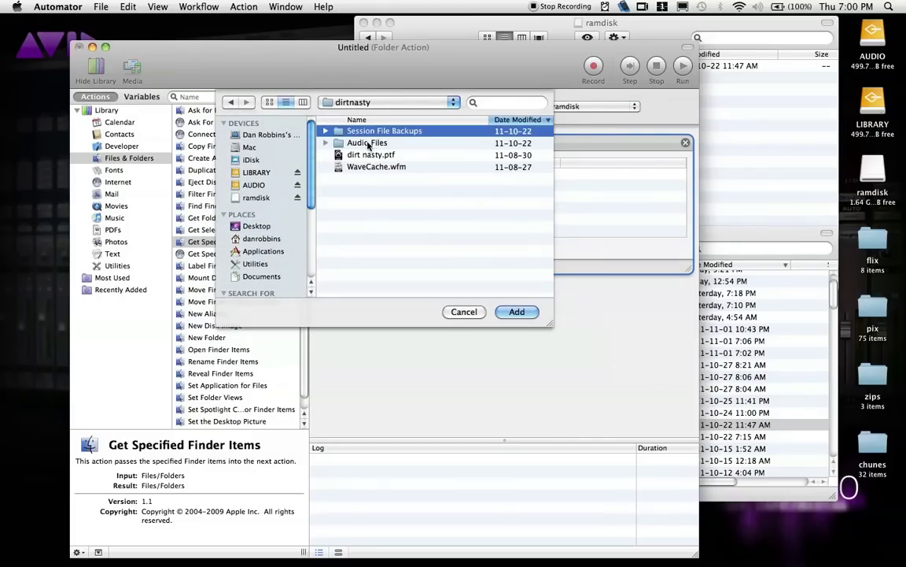
{"action": "left_click", "coordinate": [517, 312]}
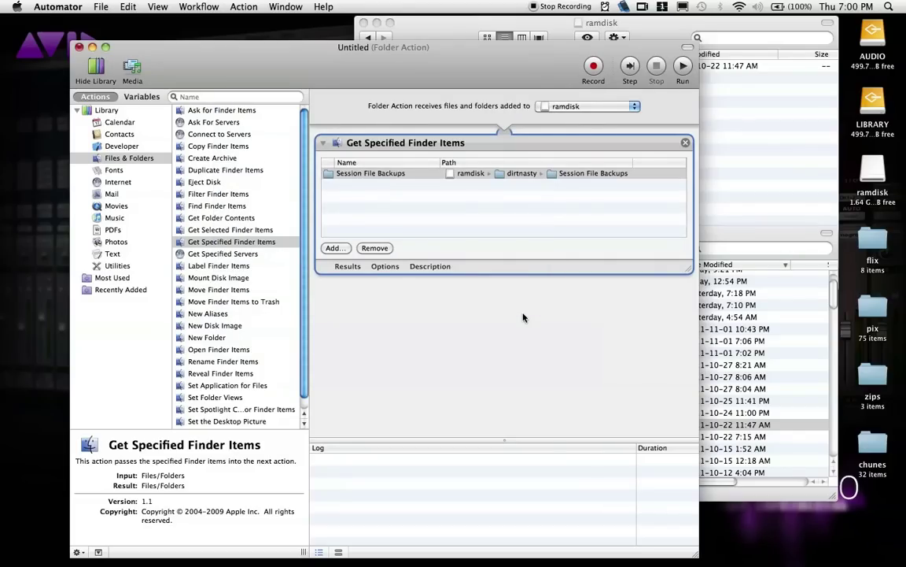
{"action": "left_click", "coordinate": [523, 317]}
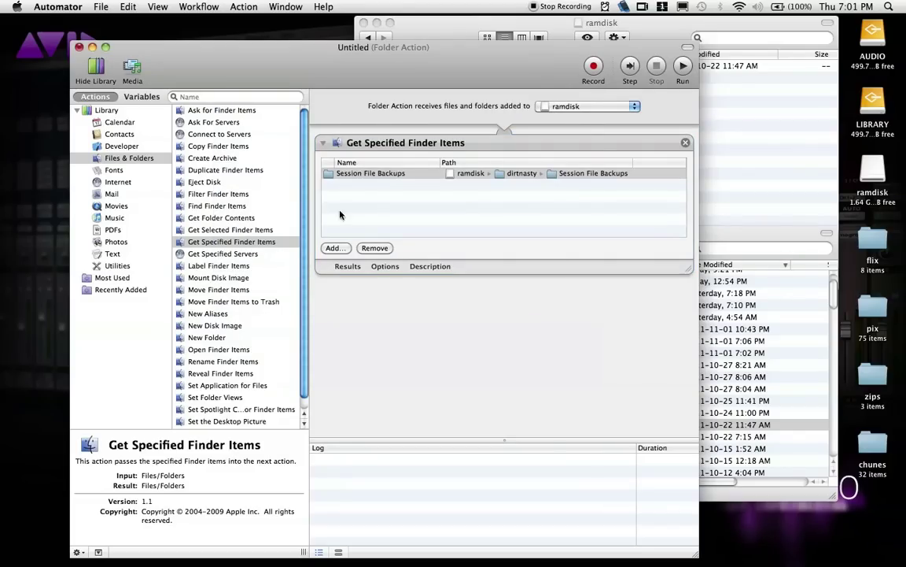
{"action": "left_click", "coordinate": [211, 148]}
Add a Copy Finder Items step targeting the dirtnasty folder in AUDIO > SESSIONS.
{"action": "left_click_drag", "start_coordinate": [202, 148], "coordinate": [482, 342]}
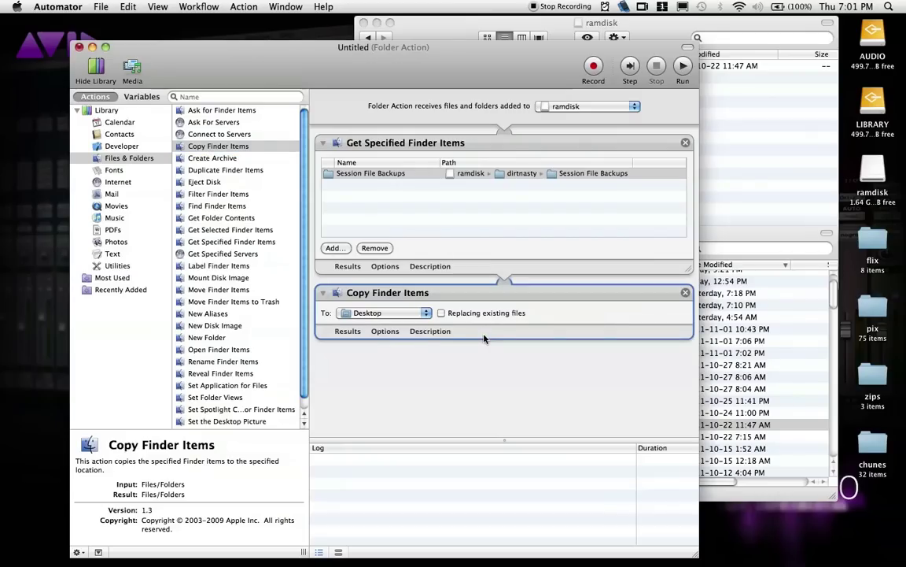
{"action": "left_click", "coordinate": [397, 314]}
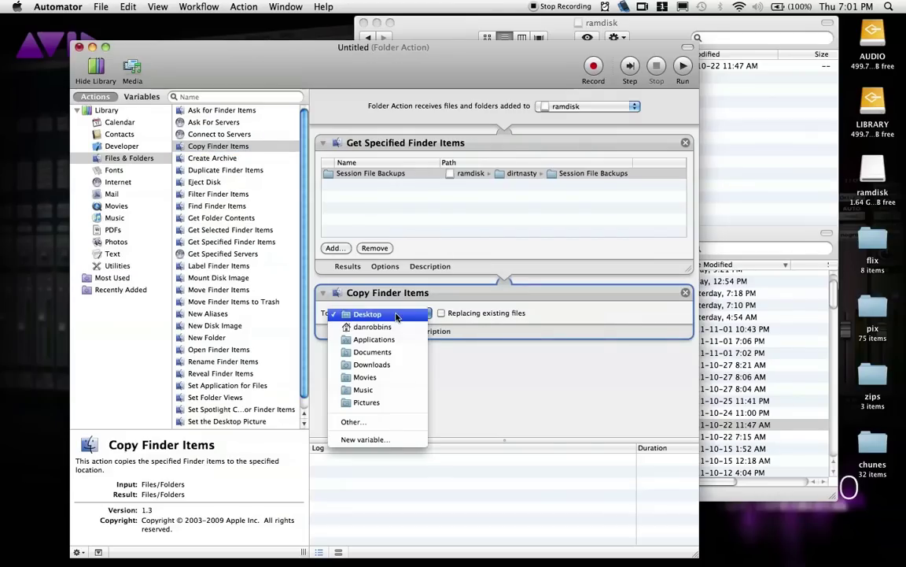
{"action": "left_click", "coordinate": [394, 429]}
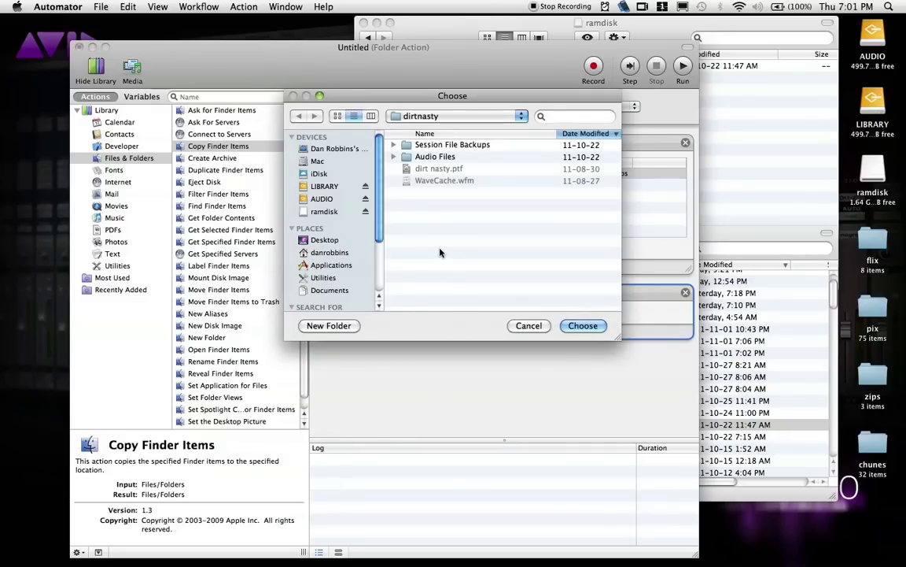
{"action": "left_click", "coordinate": [322, 199]}
{"action": "left_click", "coordinate": [437, 146]}
{"action": "double_click", "coordinate": [437, 146]}
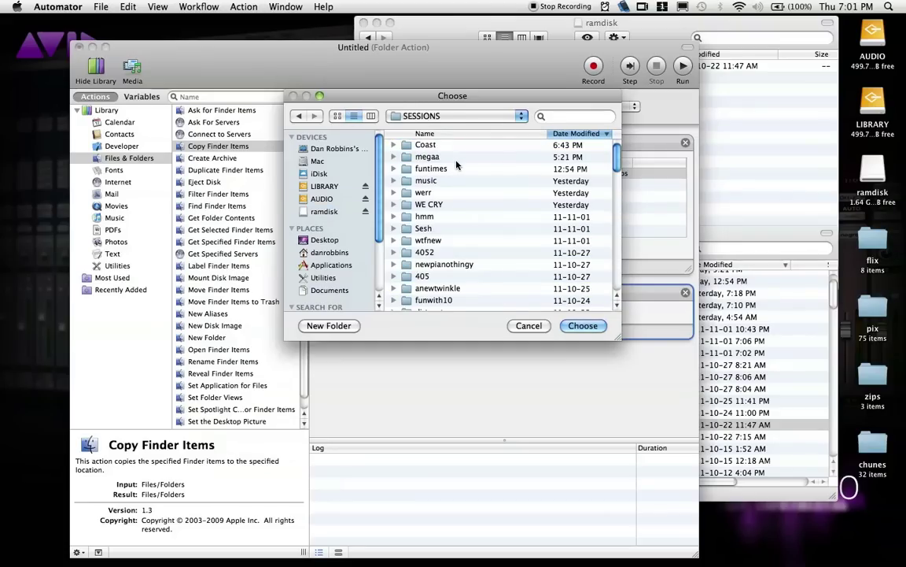
{"action": "scroll", "coordinate": [465, 180], "scroll_direction": "down", "scroll_amount": 5}
{"action": "left_click", "coordinate": [451, 225]}
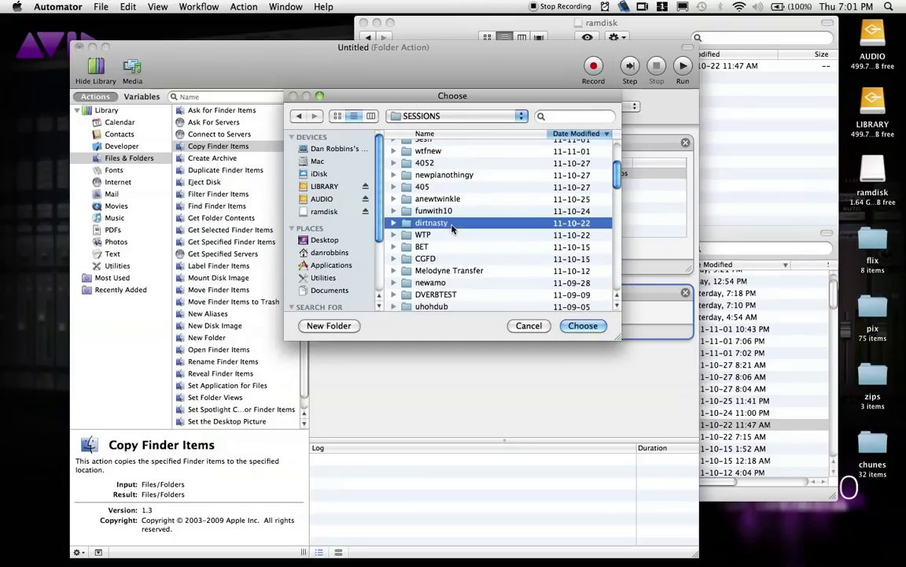
{"action": "double_click", "coordinate": [451, 225]}
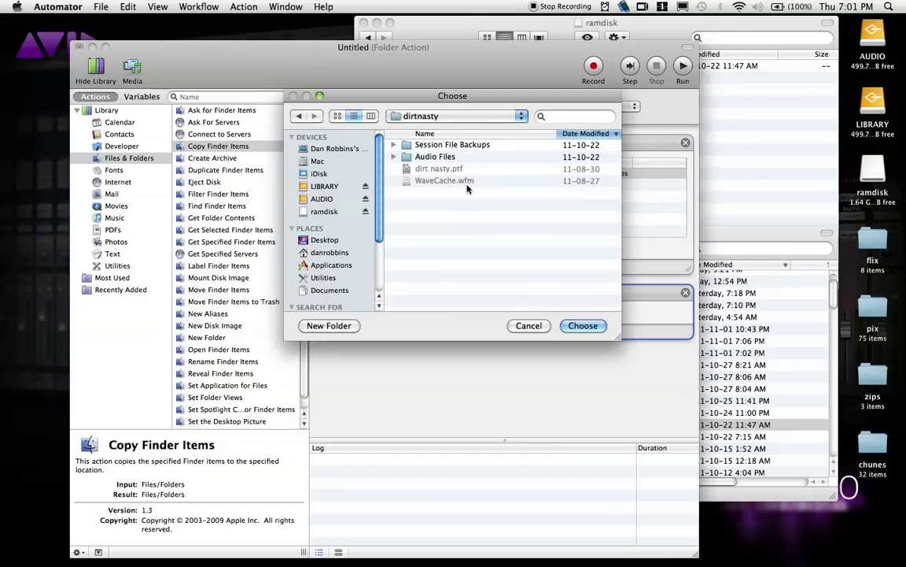
{"action": "left_click", "coordinate": [454, 145]}
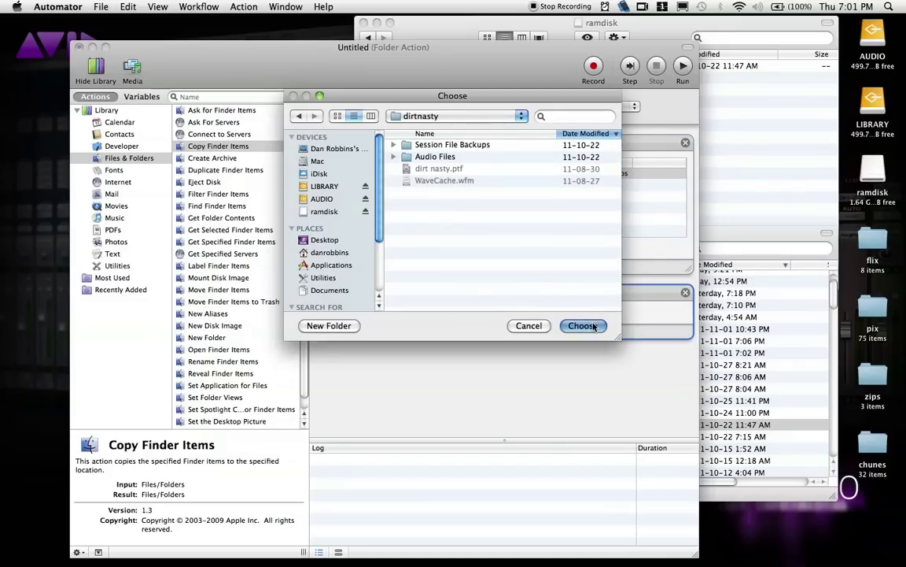
{"action": "left_click", "coordinate": [584, 325]}
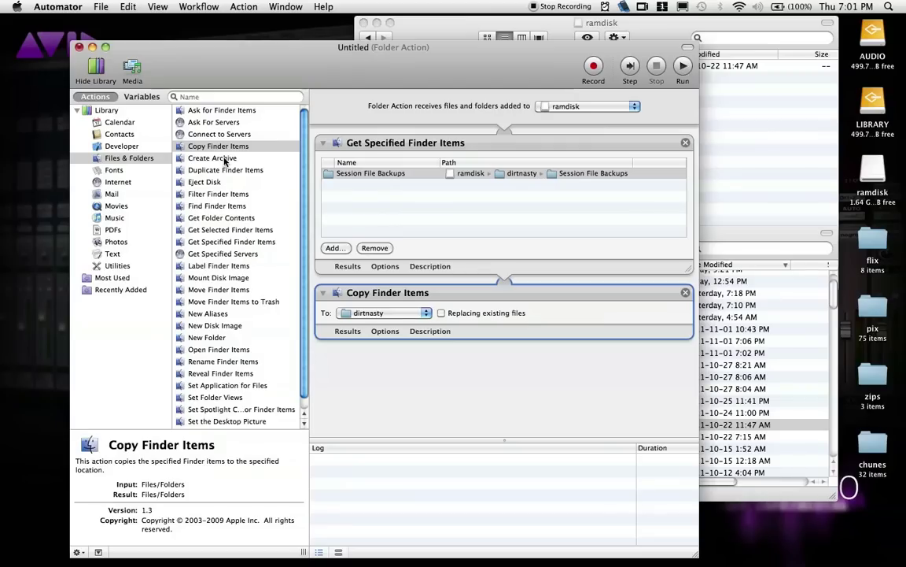
Add a second Get Specified Finder Items fetching ramdisk's dirtnasty folder, then append another Copy Finder Items.
{"action": "left_click", "coordinate": [224, 243]}
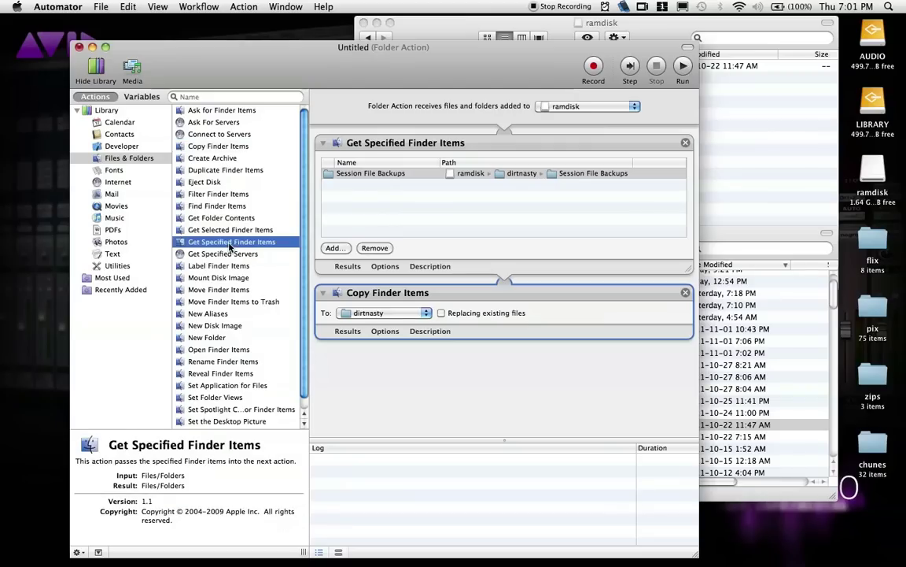
{"action": "left_click_drag", "start_coordinate": [210, 246], "coordinate": [437, 390]}
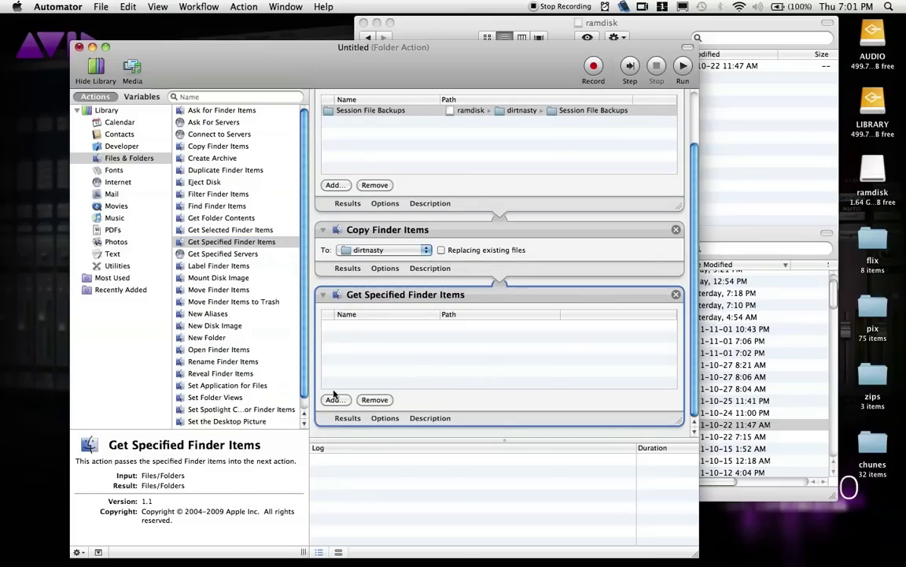
{"action": "left_click", "coordinate": [333, 399]}
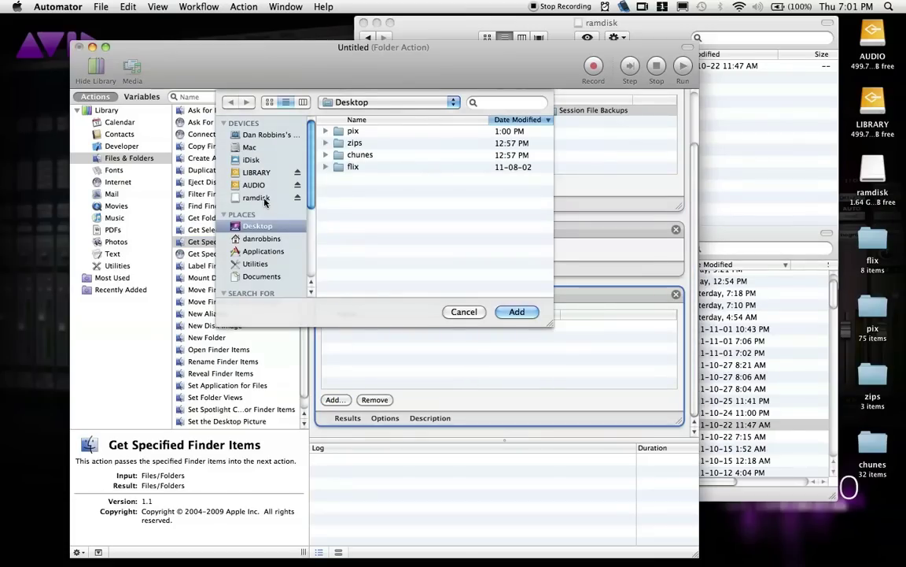
{"action": "left_click", "coordinate": [263, 198]}
{"action": "left_click", "coordinate": [365, 131]}
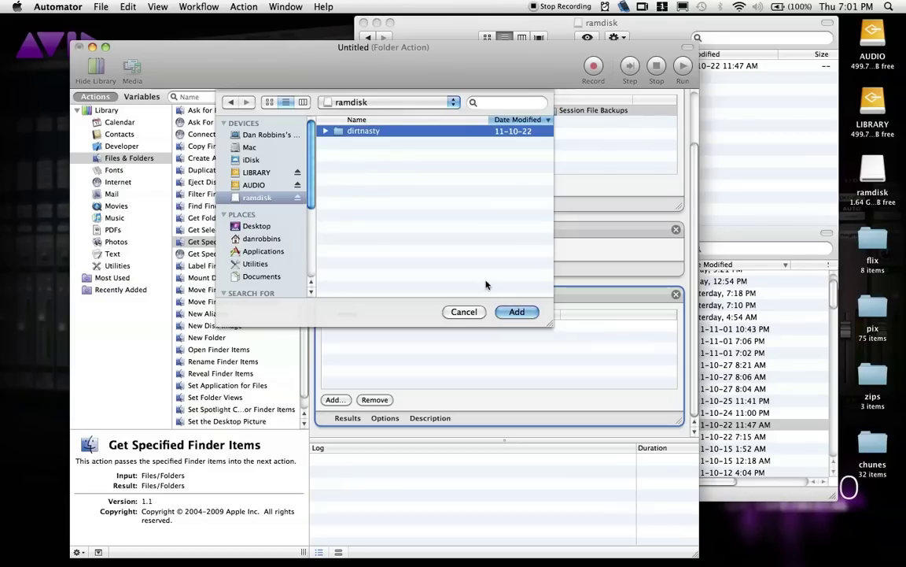
{"action": "left_click", "coordinate": [516, 310]}
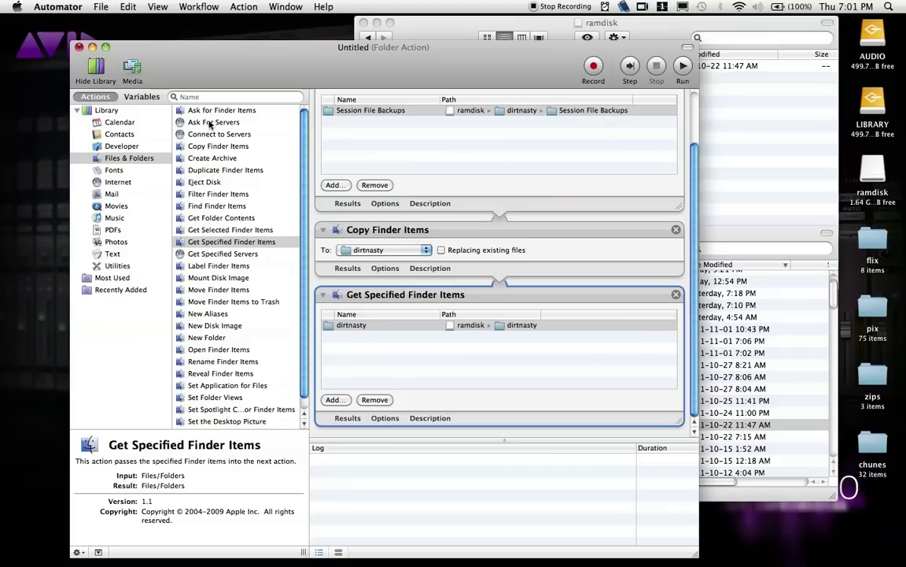
{"action": "left_click_drag", "start_coordinate": [211, 152], "coordinate": [449, 387]}
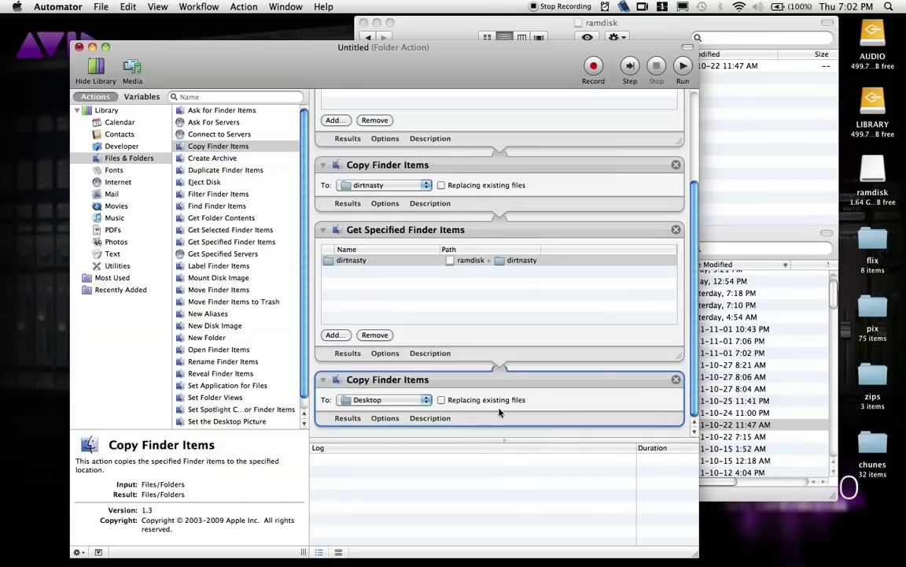
Point the final Copy Finder Items to AUDIO > SESSIONS with Replacing existing files enabled.
{"action": "left_click", "coordinate": [425, 400]}
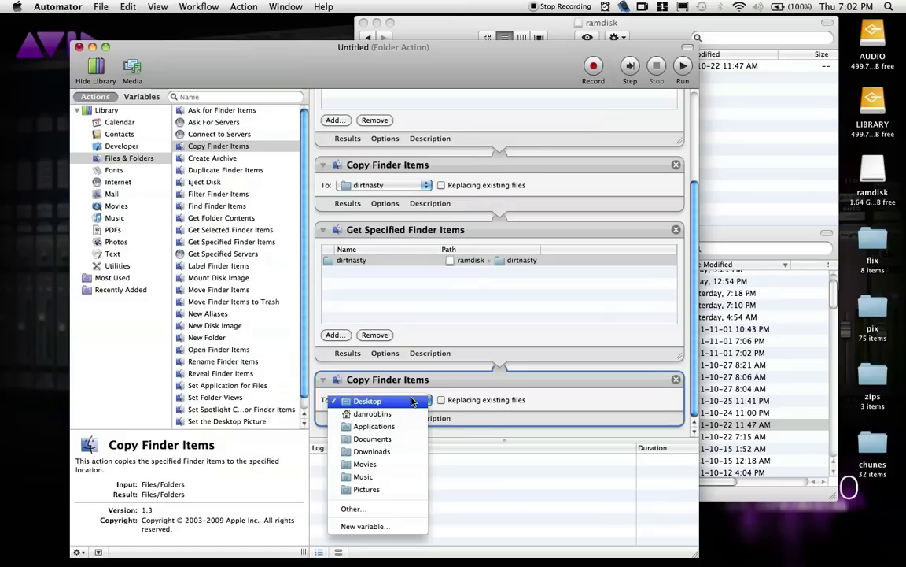
{"action": "left_click", "coordinate": [397, 508]}
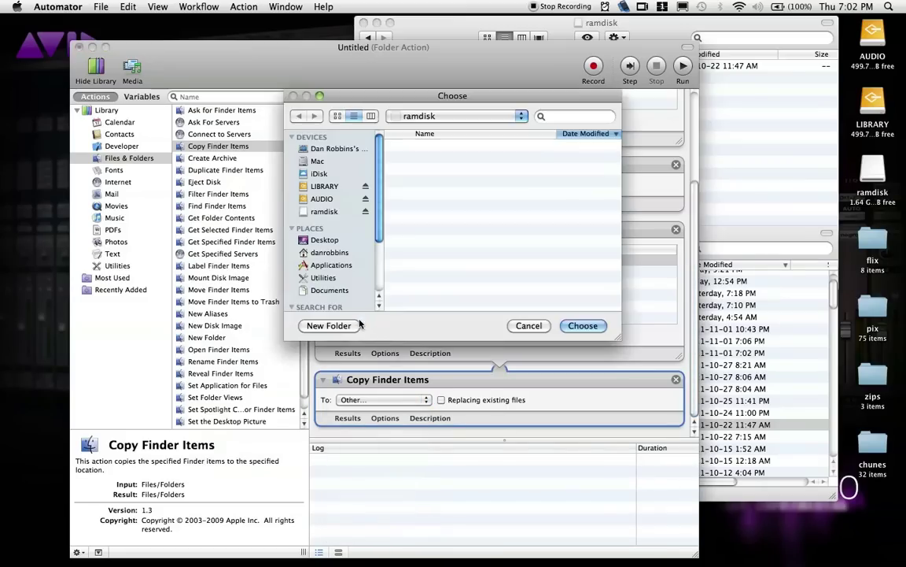
{"action": "left_click", "coordinate": [332, 199]}
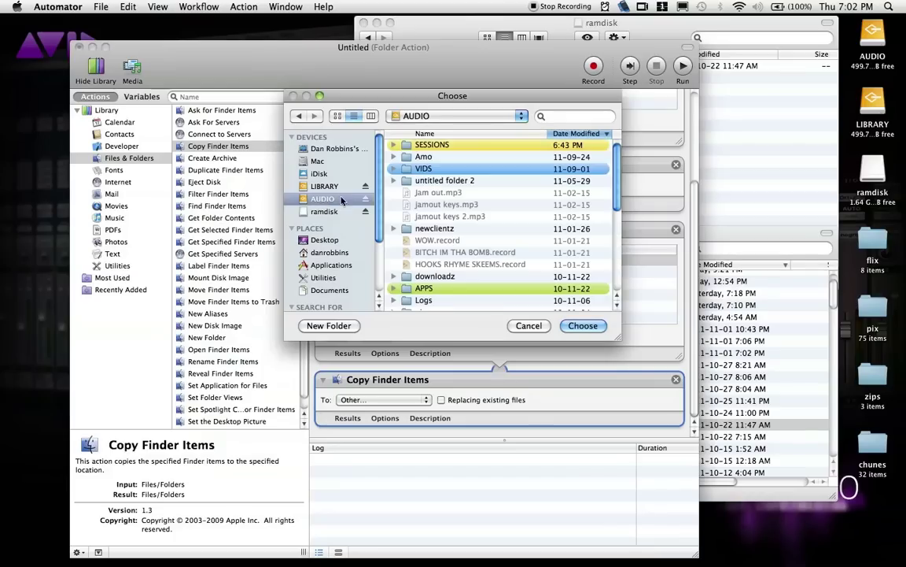
{"action": "left_click", "coordinate": [443, 146]}
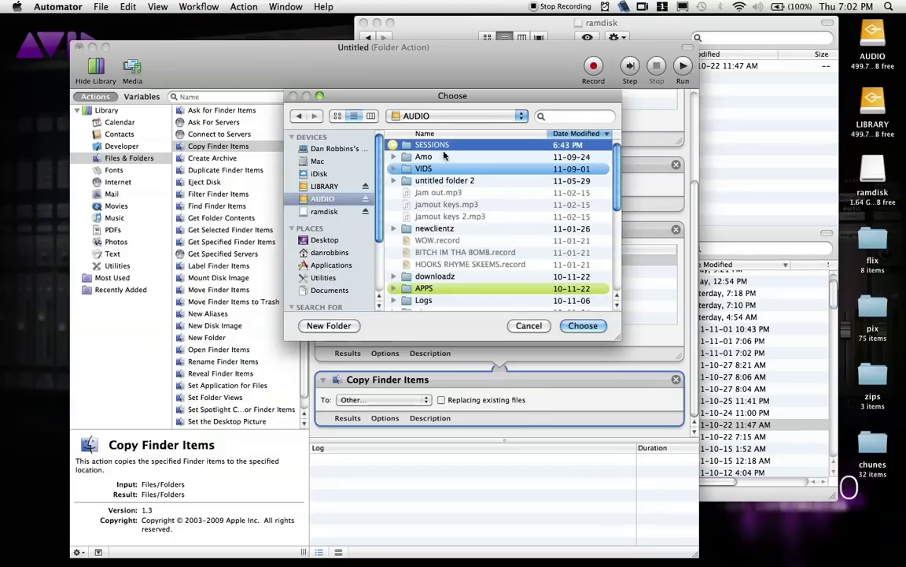
{"action": "left_click", "coordinate": [580, 326]}
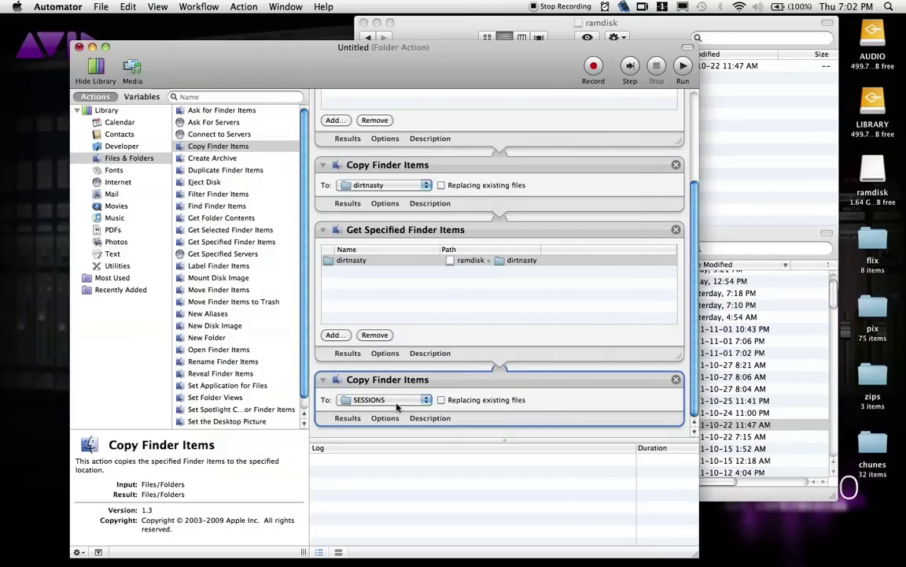
{"action": "left_click", "coordinate": [441, 400]}
Rearrange the ramdisk and AUDIO Finder windows around the workflow.
{"action": "left_click_drag", "start_coordinate": [503, 63], "coordinate": [417, 41]}
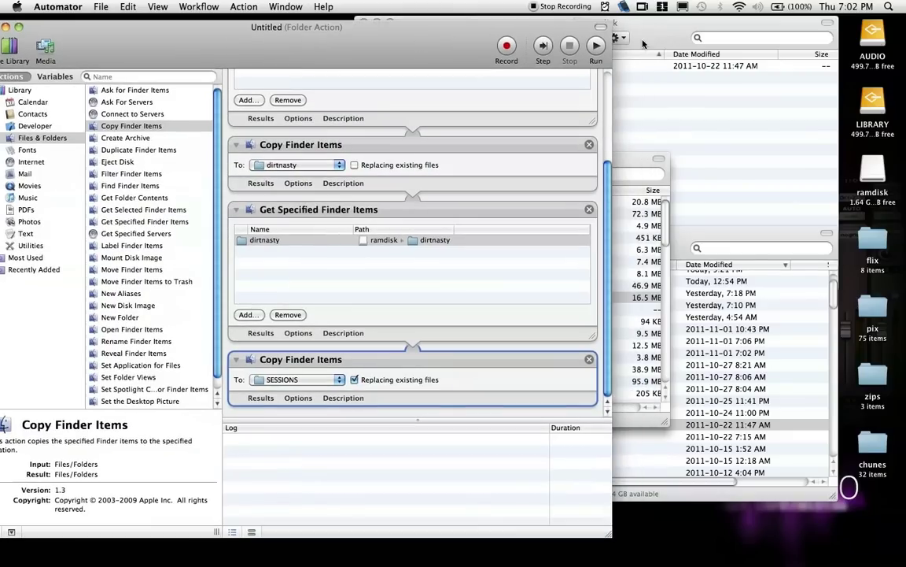
{"action": "left_click_drag", "start_coordinate": [644, 37], "coordinate": [802, 38]}
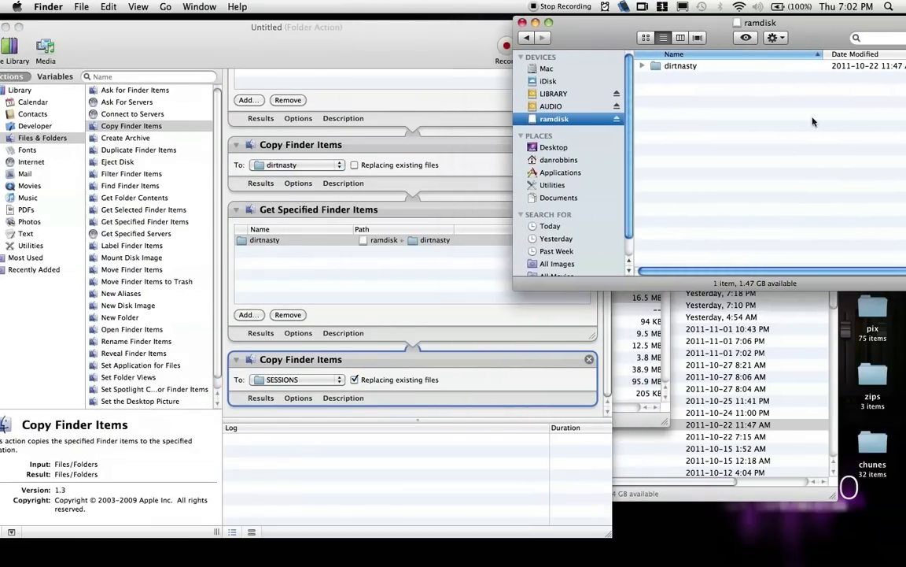
{"action": "left_click_drag", "start_coordinate": [725, 501], "coordinate": [763, 555]}
{"action": "left_click_drag", "start_coordinate": [462, 238], "coordinate": [650, 236]}
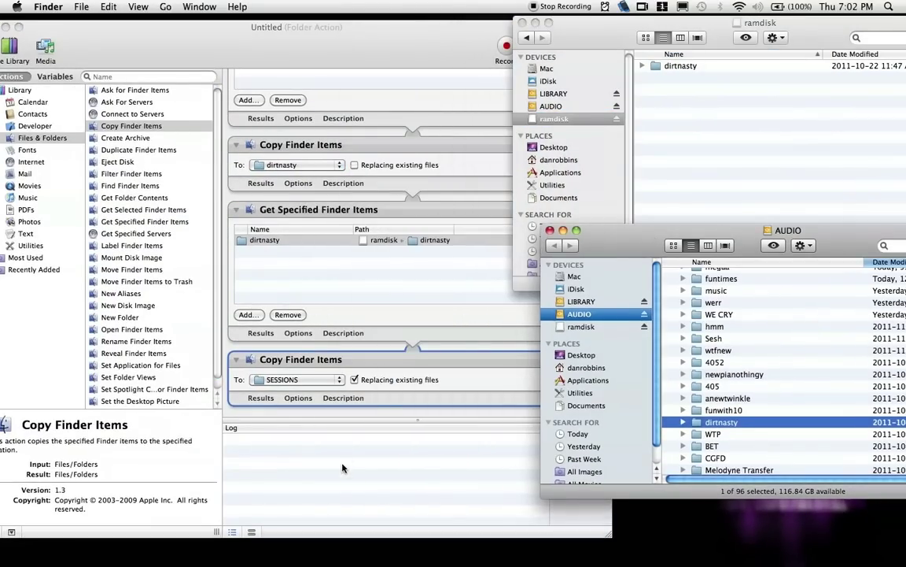
Run the workflow and accept the folder-action input warning so it completes.
{"action": "left_click", "coordinate": [325, 55]}
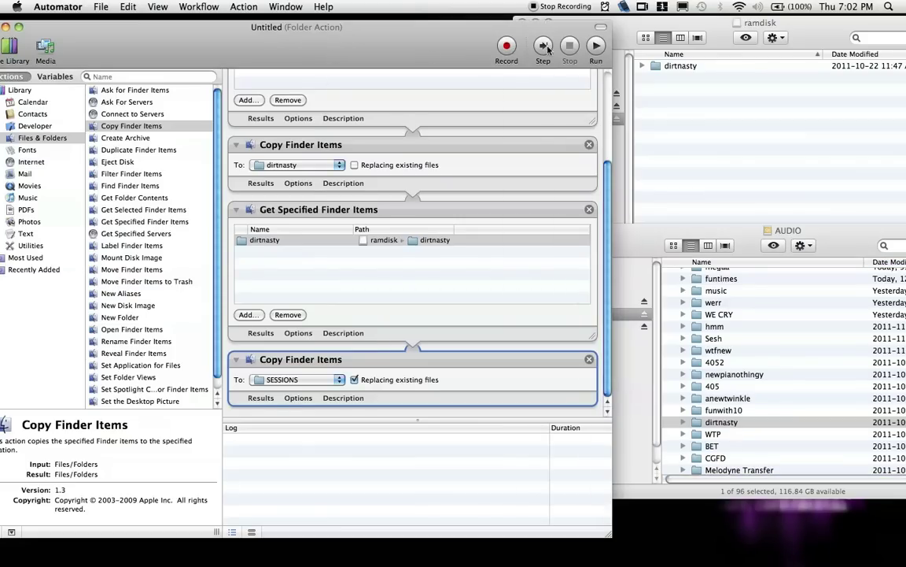
{"action": "left_click", "coordinate": [597, 46]}
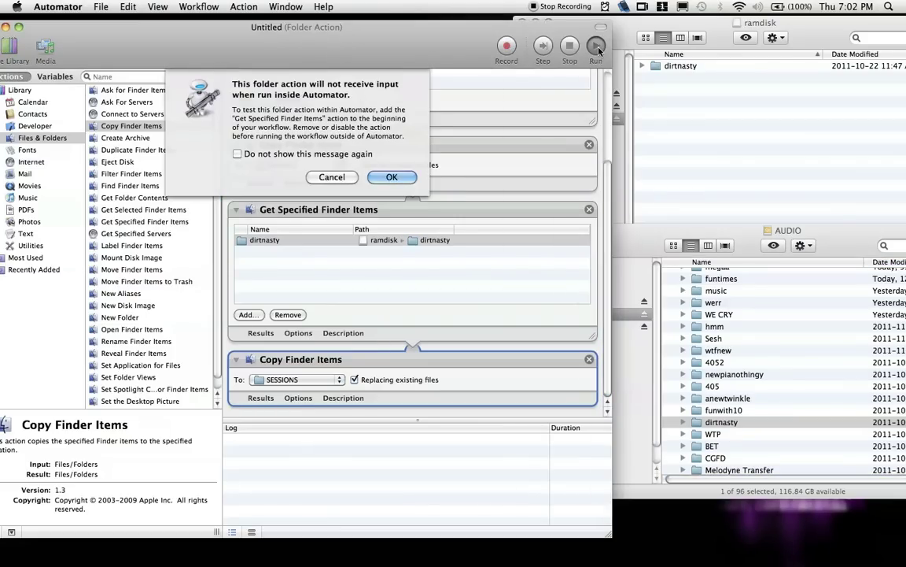
{"action": "left_click", "coordinate": [400, 178]}
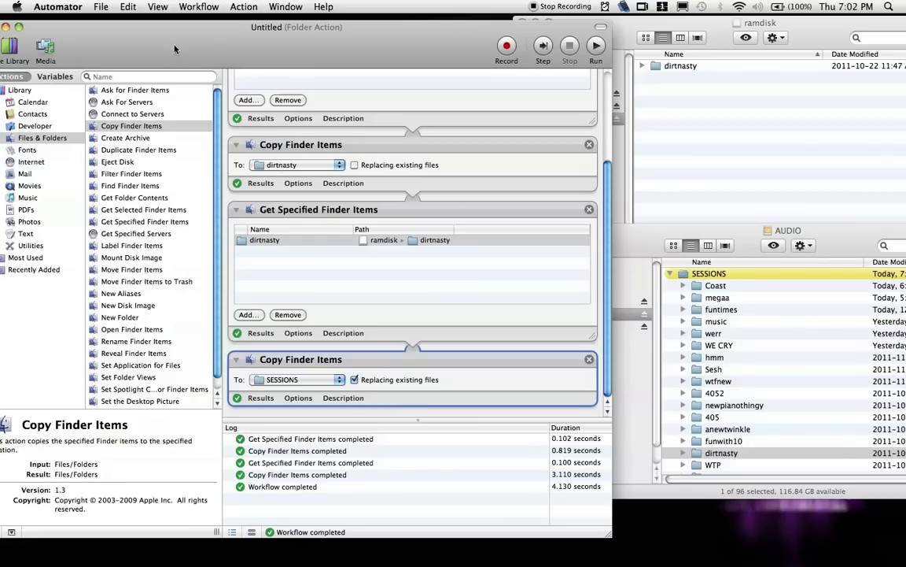
Save the workflow under the name 'dirtnastydisk' and close the Automator window.
{"action": "key", "text": "super+s"}
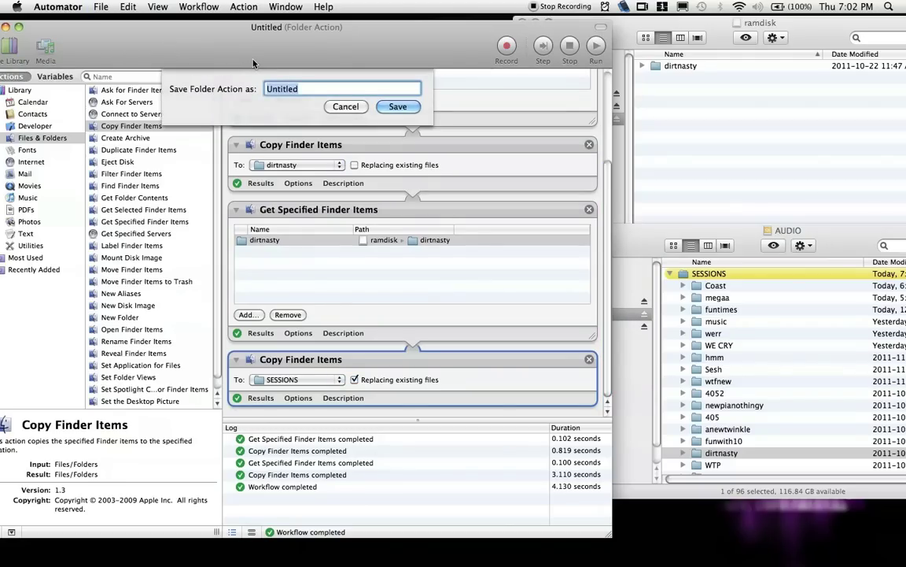
{"action": "type", "text": "dirtnastydi"}
{"action": "key", "text": "Return"}
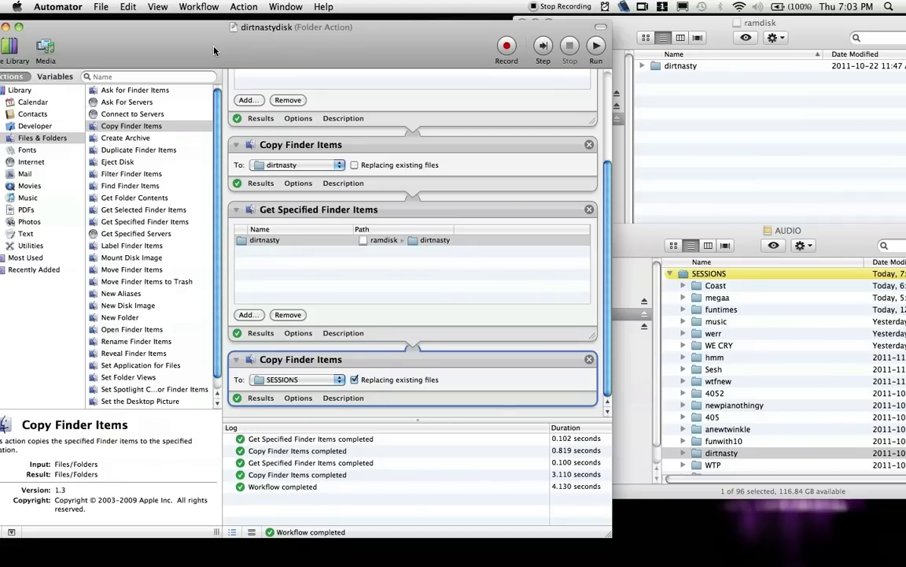
{"action": "key", "text": "super+q"}
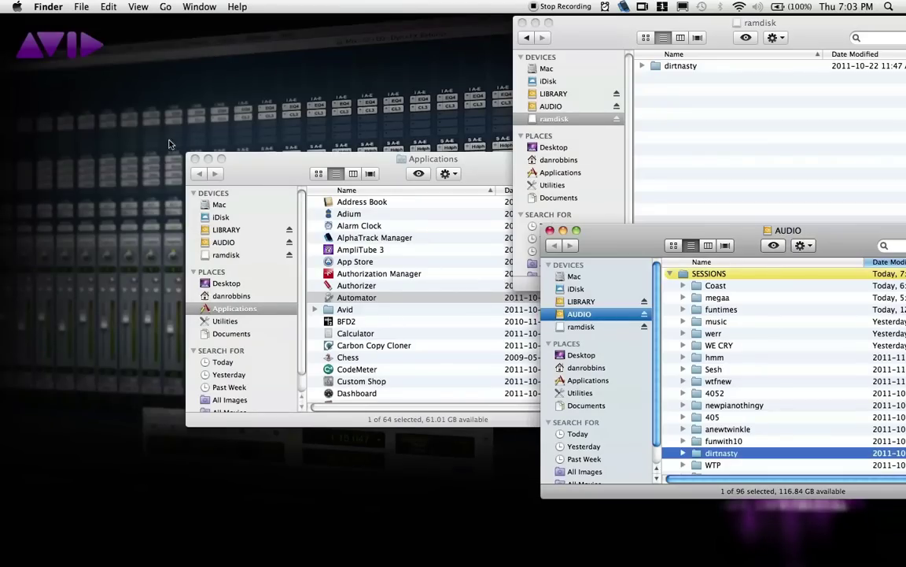
Attach dirtnastydisk.workflow to the ramdisk's dirtnasty folder through Folder Actions Setup.
{"action": "left_click", "coordinate": [651, 75]}
{"action": "left_click", "coordinate": [657, 67]}
{"action": "right_click", "coordinate": [656, 68]}
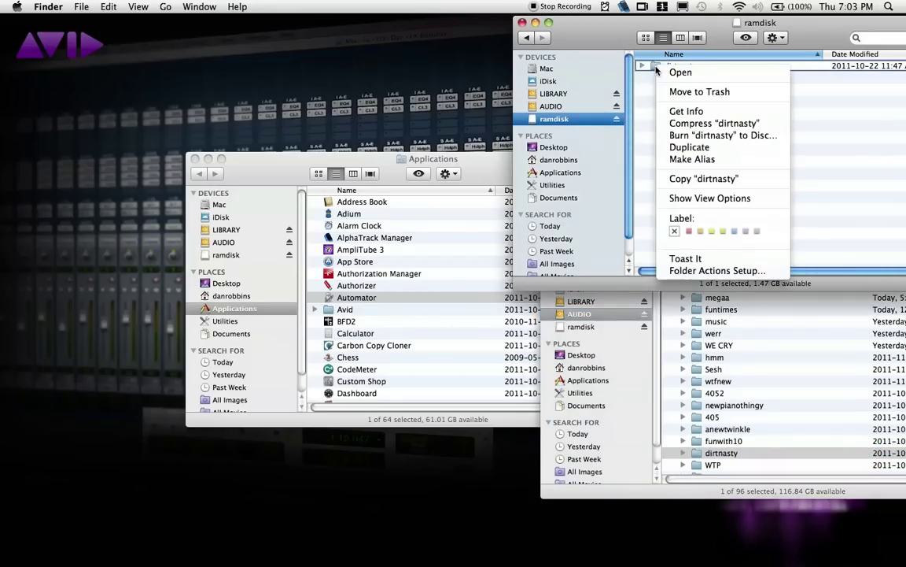
{"action": "left_click", "coordinate": [718, 272]}
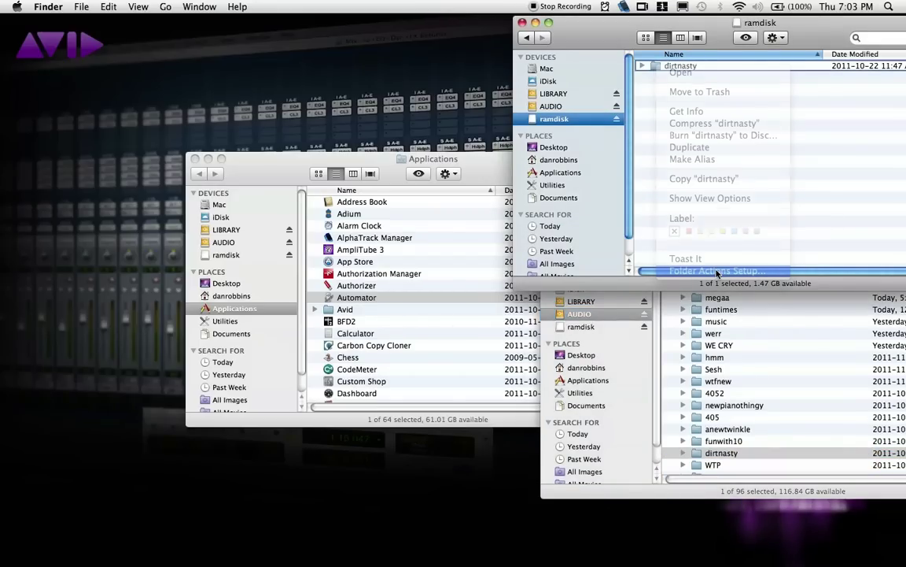
{"action": "scroll", "coordinate": [494, 308], "scroll_direction": "down", "scroll_amount": 4}
{"action": "scroll", "coordinate": [495, 305], "scroll_direction": "up", "scroll_amount": 3}
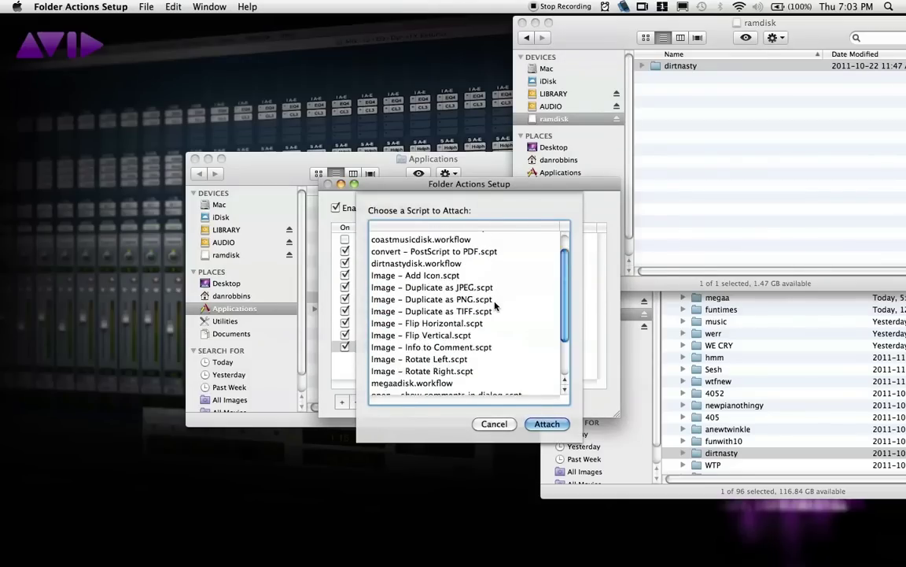
{"action": "left_click", "coordinate": [460, 279]}
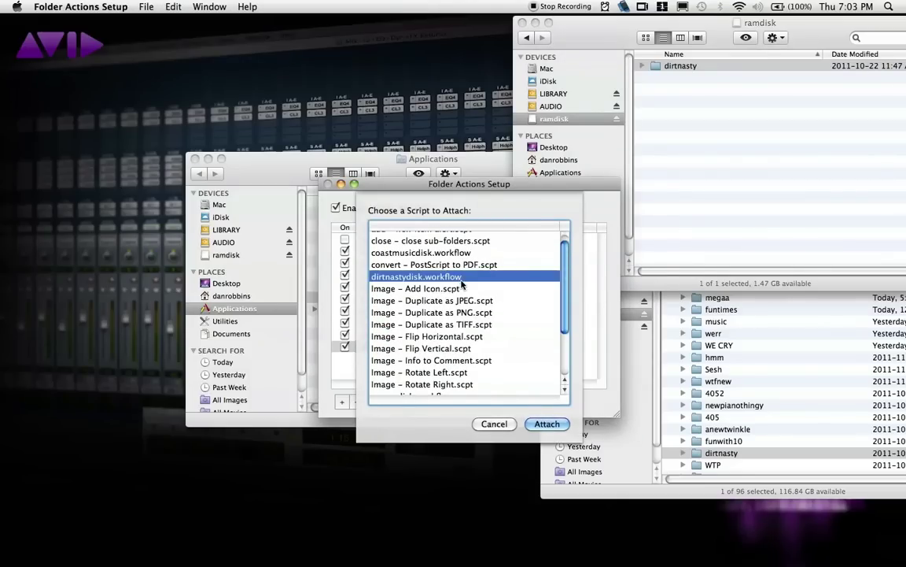
{"action": "left_click", "coordinate": [546, 423]}
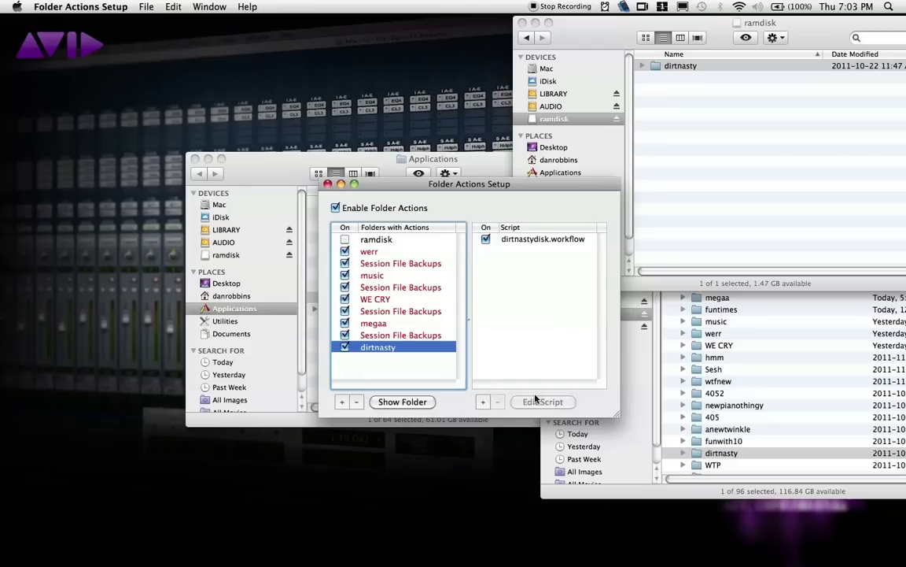
Attach dirtnastydisk.workflow to dirtnasty's Session File Backups subfolder, then close Folder Actions Setup.
{"action": "left_click", "coordinate": [328, 184]}
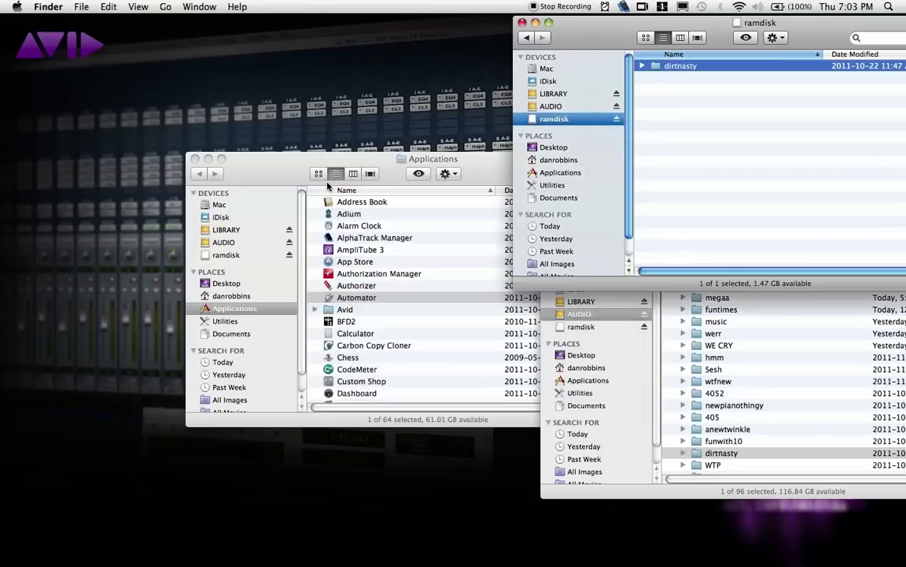
{"action": "left_click", "coordinate": [642, 67]}
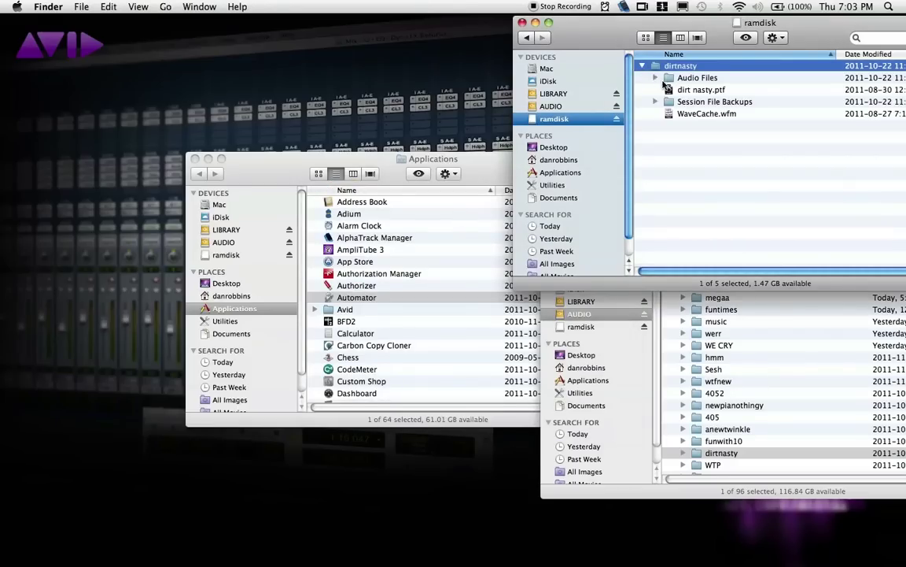
{"action": "left_click", "coordinate": [678, 101]}
{"action": "right_click", "coordinate": [680, 102]}
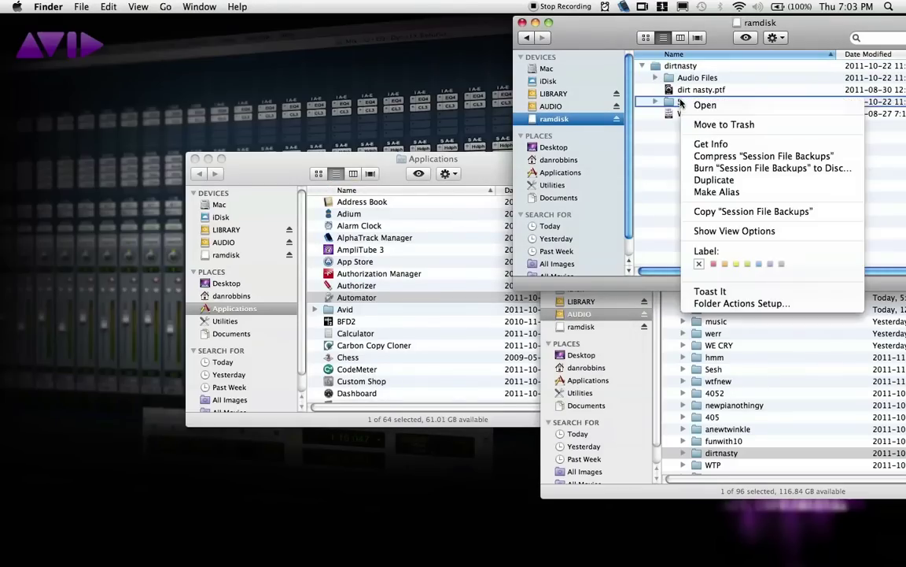
{"action": "left_click", "coordinate": [741, 303]}
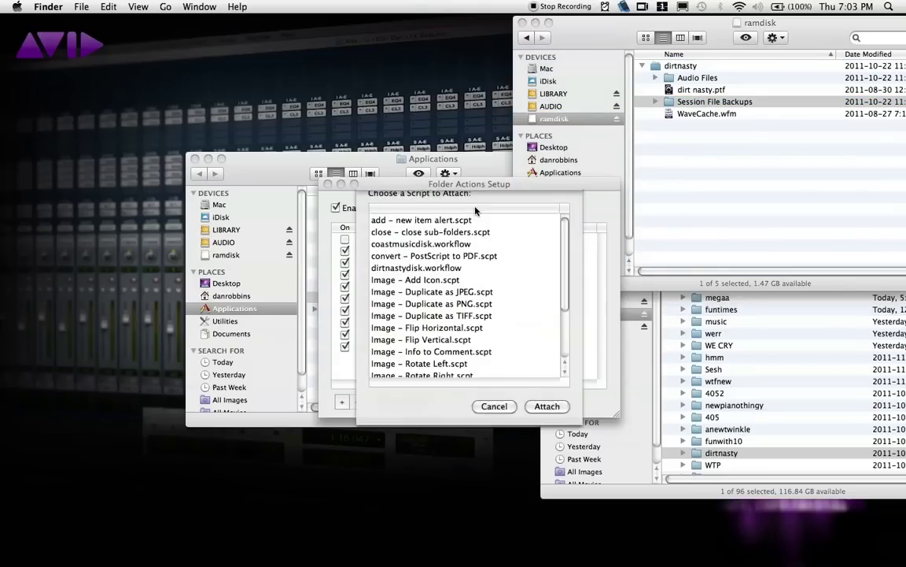
{"action": "scroll", "coordinate": [477, 303], "scroll_direction": "down", "scroll_amount": 5}
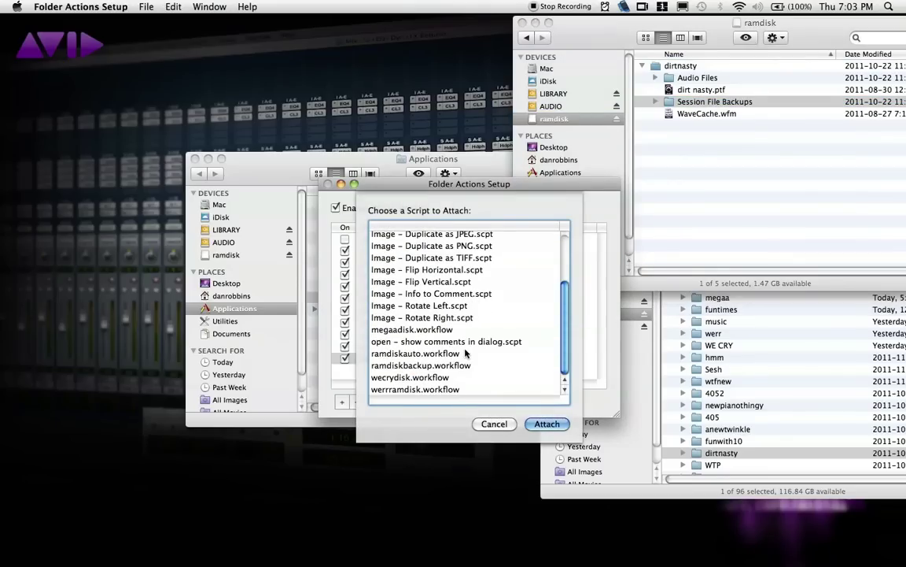
{"action": "scroll", "coordinate": [464, 346], "scroll_direction": "up", "scroll_amount": 5}
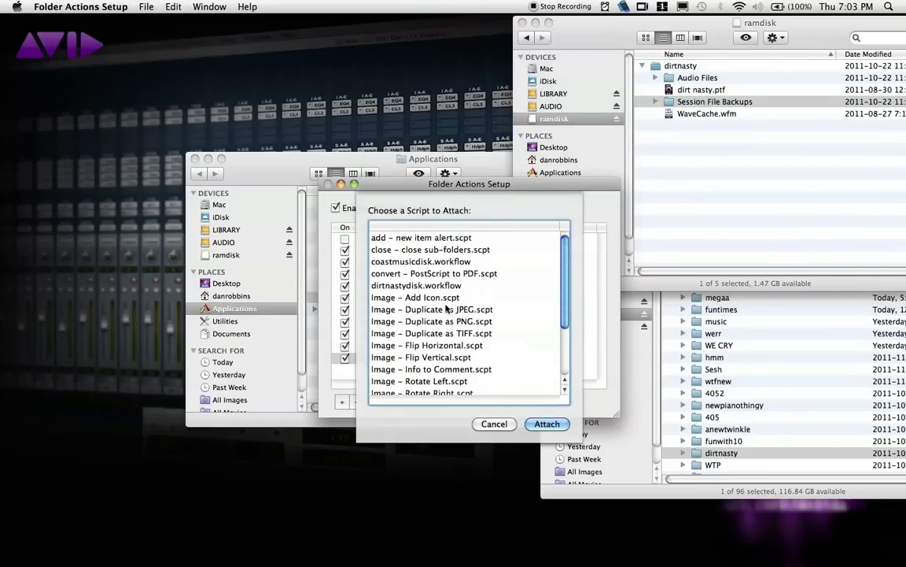
{"action": "left_click", "coordinate": [405, 285]}
{"action": "left_click", "coordinate": [540, 425]}
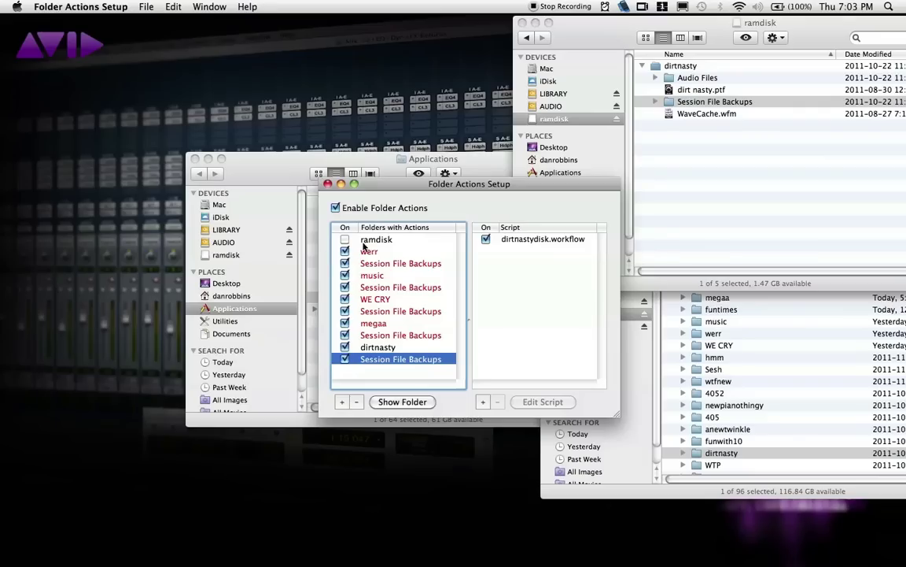
{"action": "left_click", "coordinate": [328, 184]}
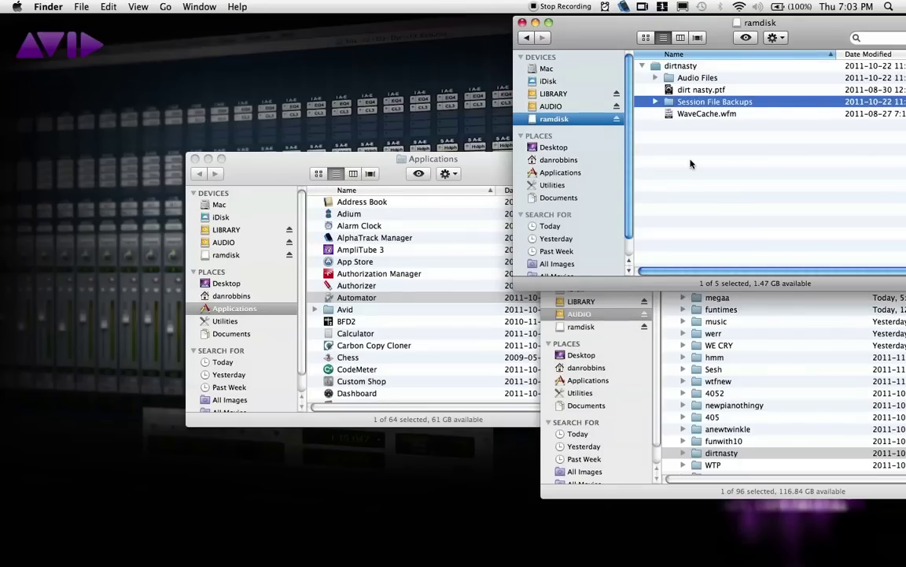
Open dirt nasty.ptf from the ramdisk's dirtnasty folder so it loads in Pro Tools.
{"action": "left_click", "coordinate": [696, 93]}
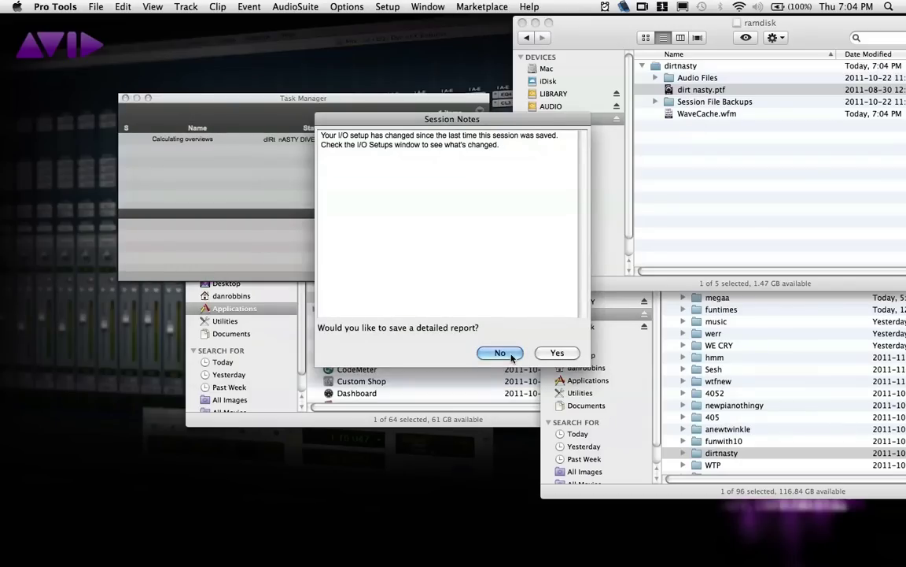
Decline the I/O report, maximize the Edit window, close BF76 and Task Manager, and zoom in.
{"action": "left_click", "coordinate": [512, 356]}
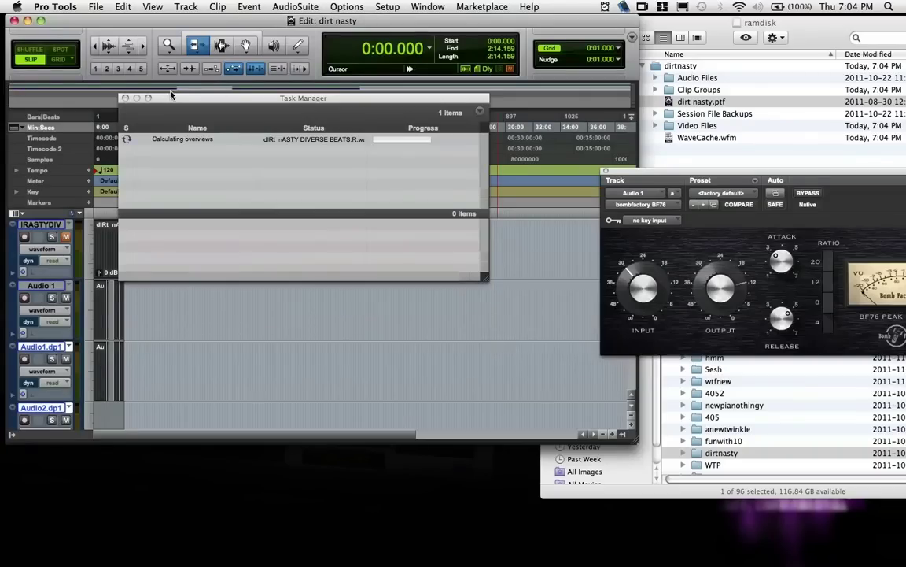
{"action": "left_click", "coordinate": [42, 21]}
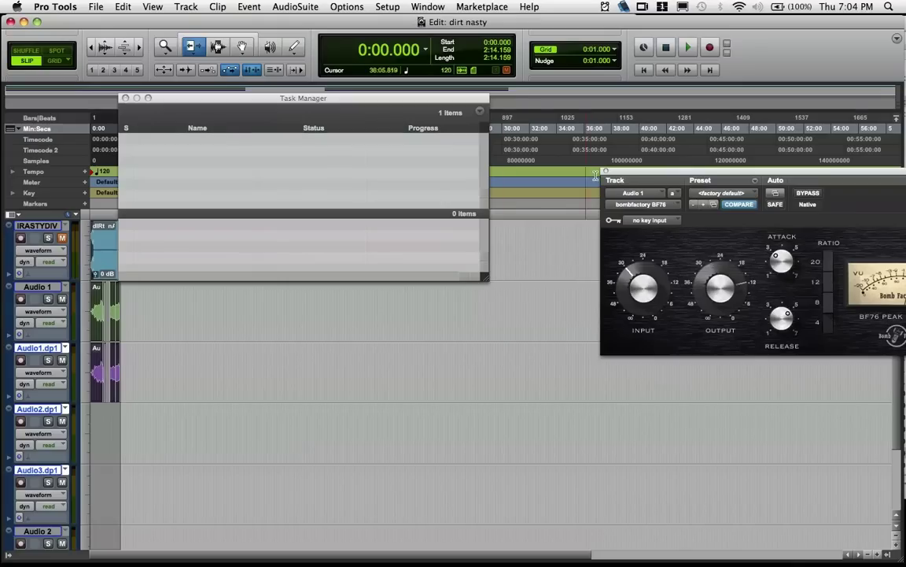
{"action": "left_click", "coordinate": [605, 171]}
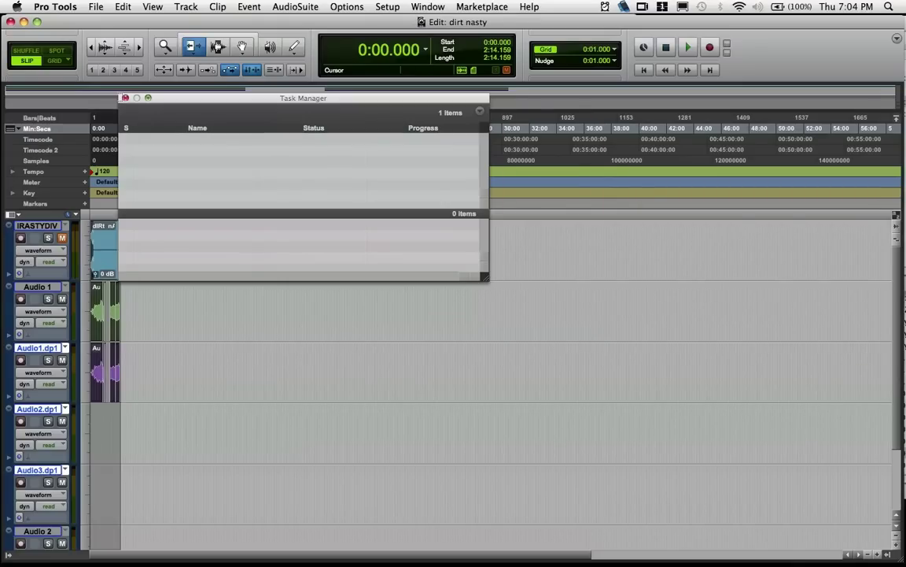
{"action": "left_click", "coordinate": [125, 97]}
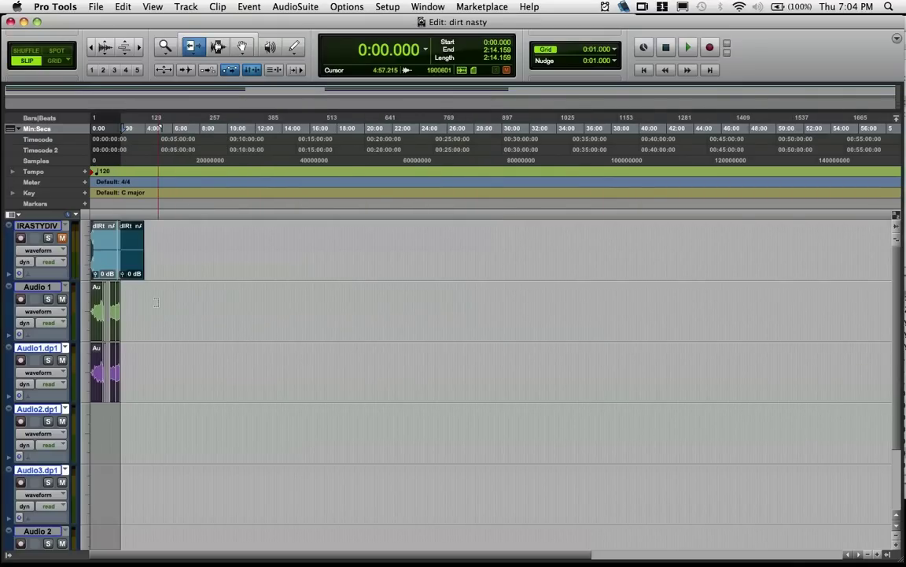
{"action": "key", "text": "super+bracketright"}
{"action": "key", "text": "super+bracketright"}
{"action": "key", "text": "super+bracketright"}
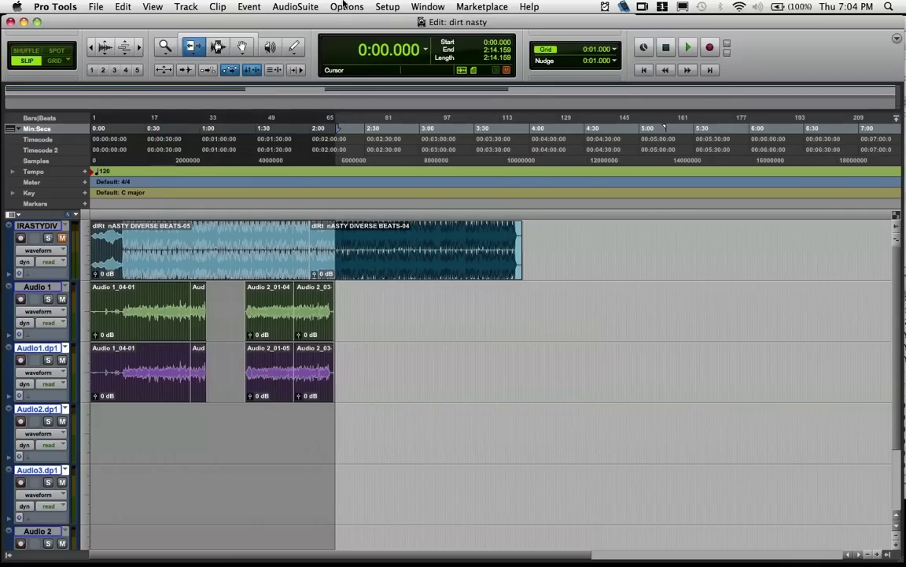
Confirm Operation preferences auto-back up the session every 1 minute keeping 10, then switch to Finder.
{"action": "left_click", "coordinate": [348, 6]}
{"action": "mouse_move", "coordinate": [387, 6]}
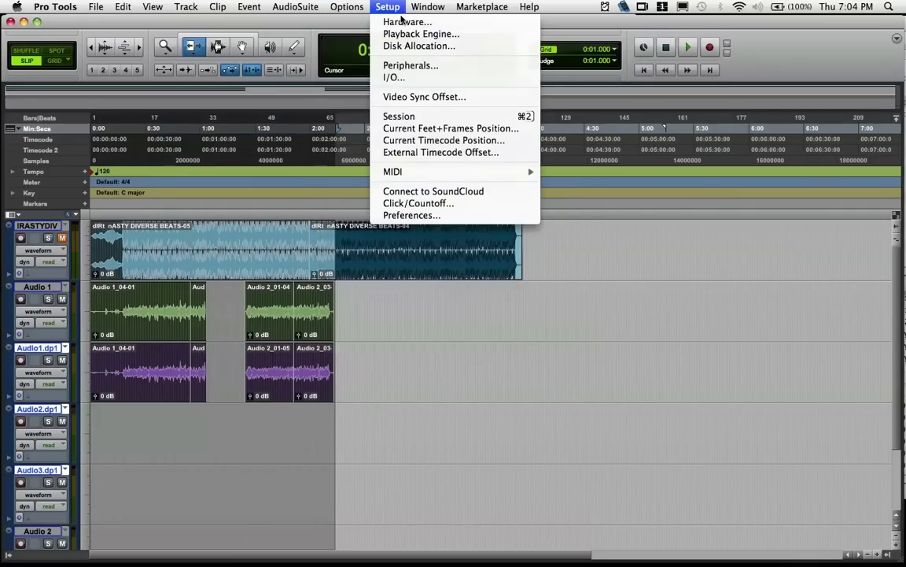
{"action": "left_click", "coordinate": [391, 211]}
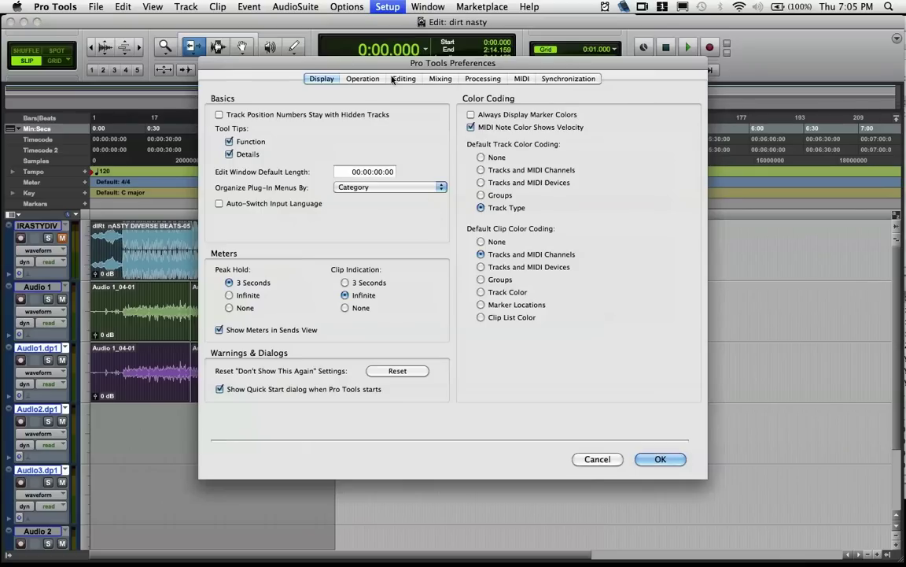
{"action": "left_click", "coordinate": [362, 79]}
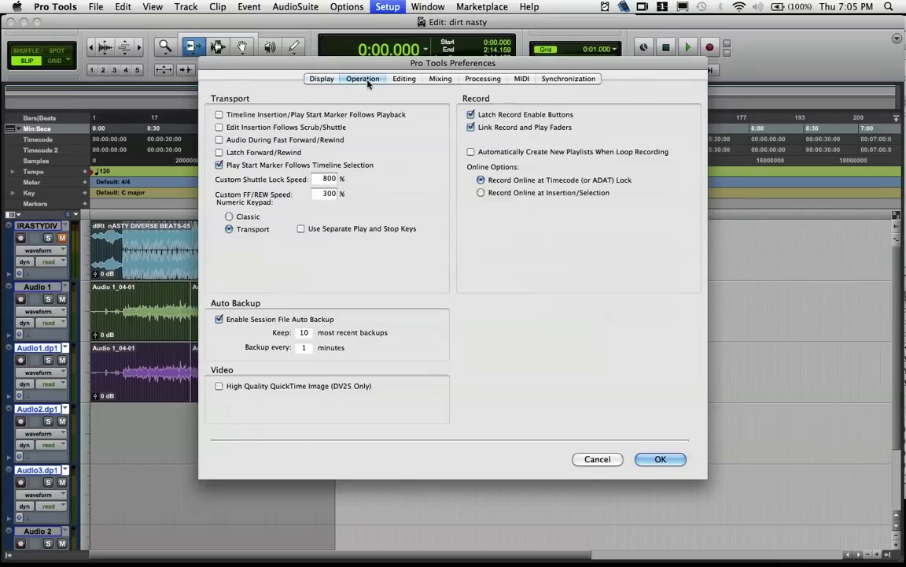
{"action": "left_click", "coordinate": [660, 459]}
{"action": "key", "text": "super+Tab"}
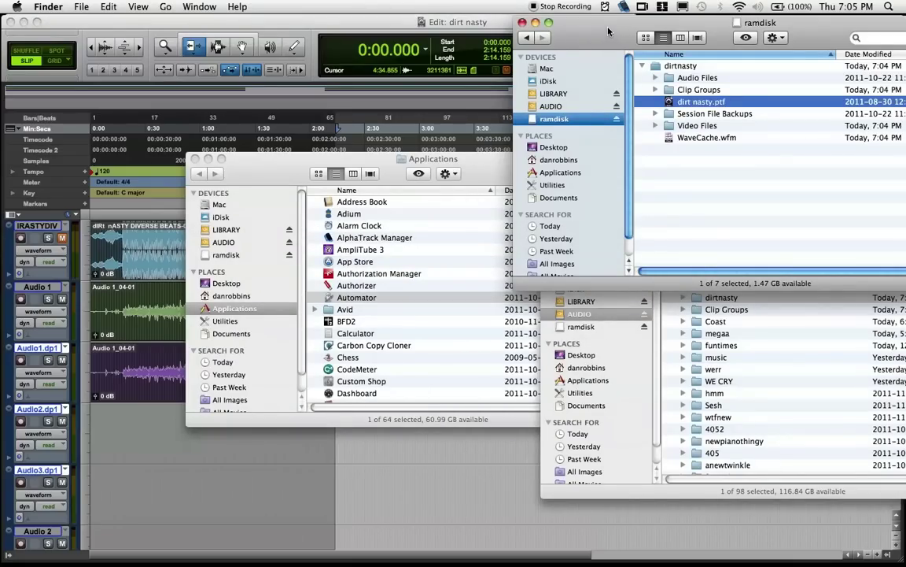
Minimize Applications, arrange the AUDIO window, and inspect the copied dirtnasty folder inside SESSIONS.
{"action": "left_click_drag", "start_coordinate": [611, 32], "coordinate": [593, 31]}
{"action": "left_click", "coordinate": [207, 158]}
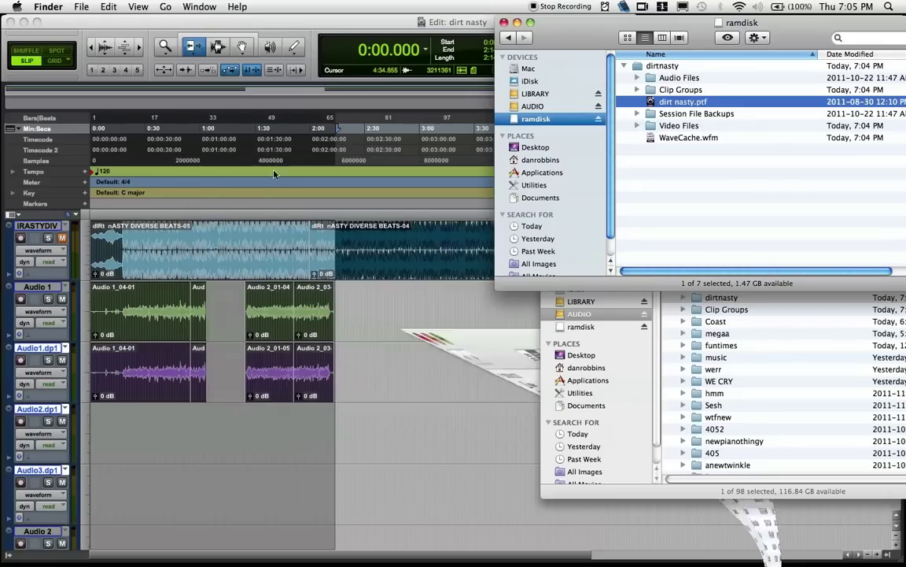
{"action": "left_click", "coordinate": [667, 495]}
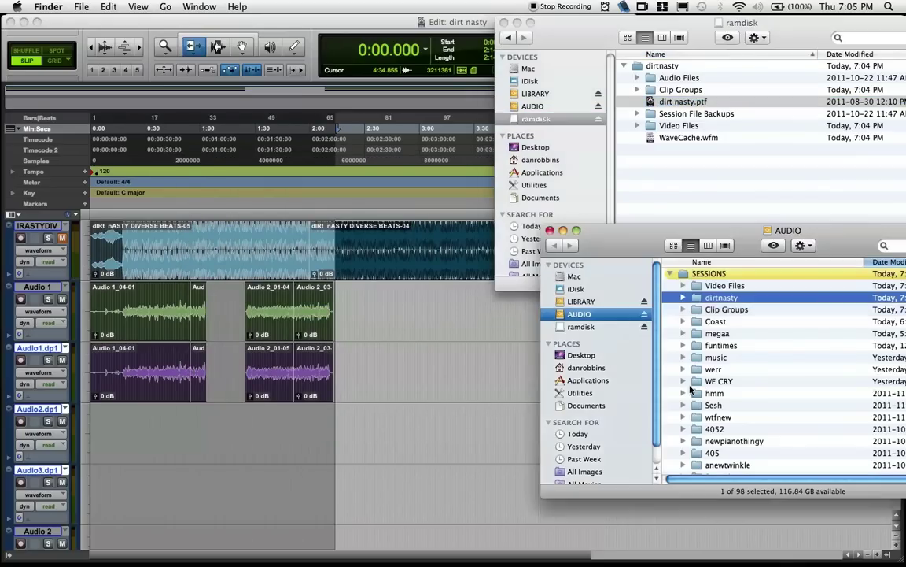
{"action": "left_click_drag", "start_coordinate": [638, 233], "coordinate": [574, 247]}
{"action": "left_click", "coordinate": [651, 314]}
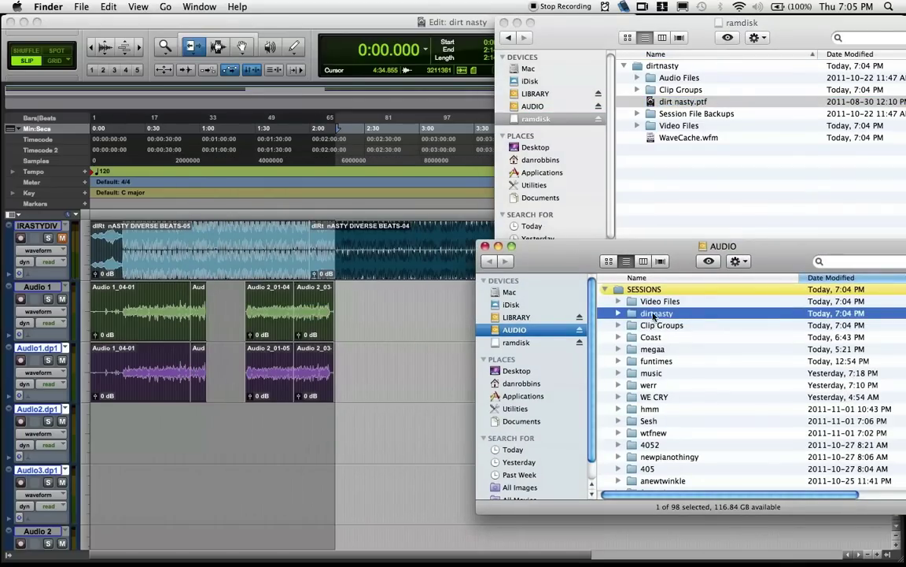
{"action": "double_click", "coordinate": [631, 314]}
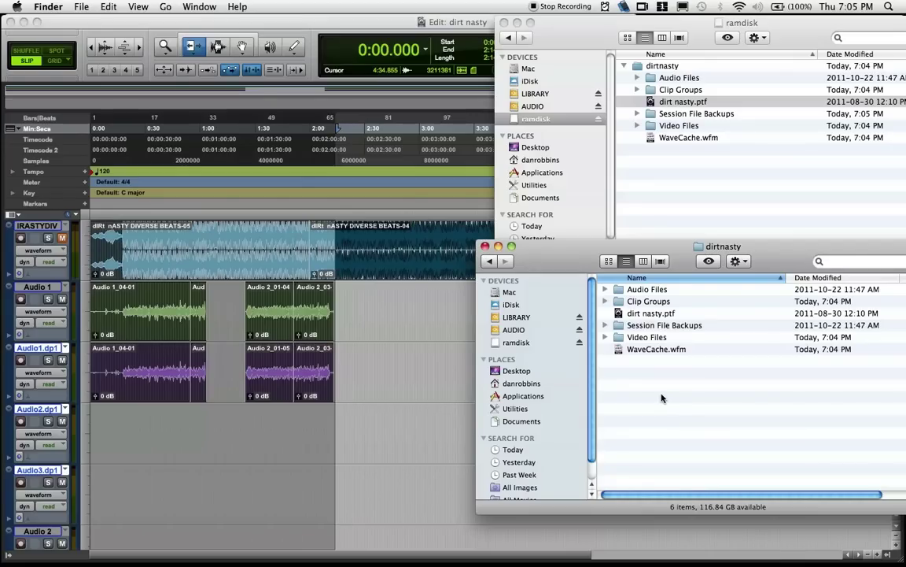
{"action": "key", "text": "super+Up"}
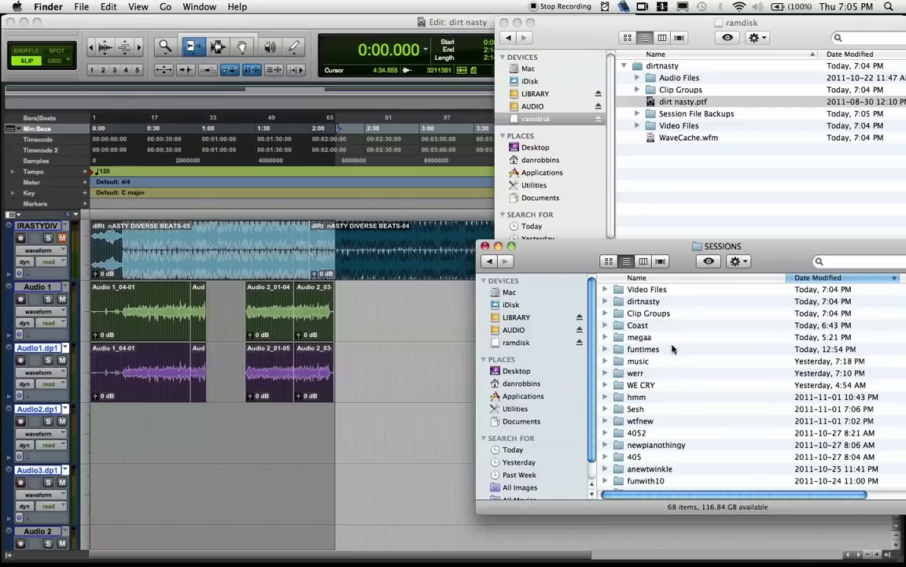
Delete the stray Video Files and Clip Groups folders from SESSIONS and expand dirtnasty's contents.
{"action": "double_click", "coordinate": [657, 302]}
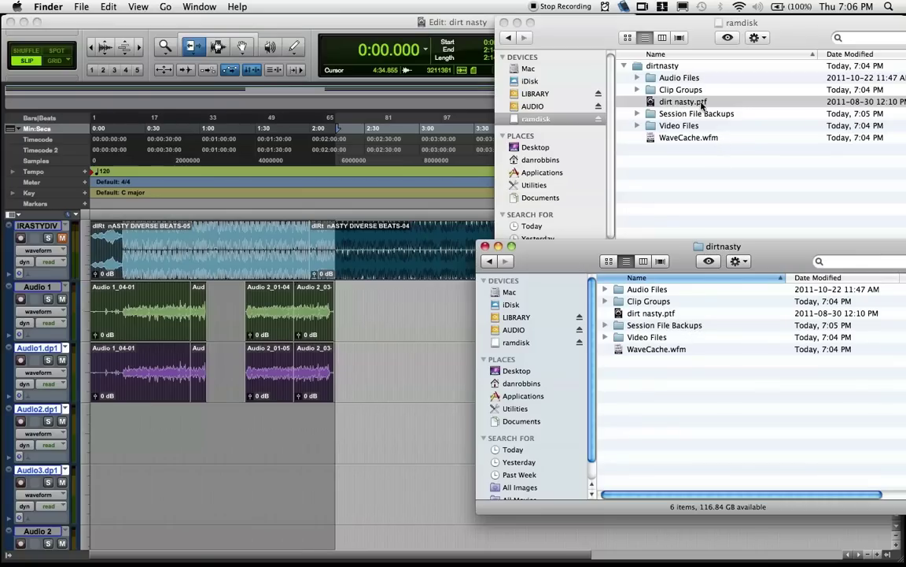
{"action": "left_click", "coordinate": [489, 262]}
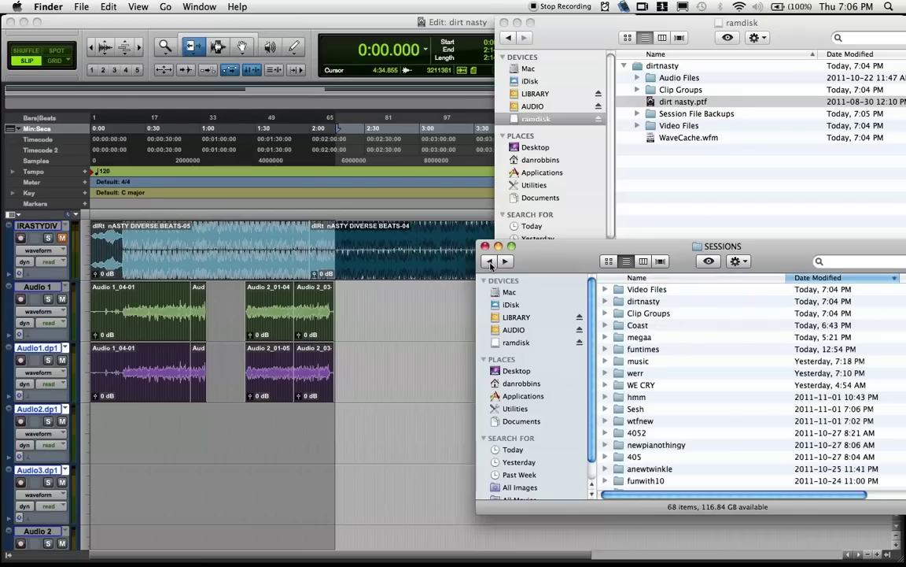
{"action": "left_click", "coordinate": [657, 289]}
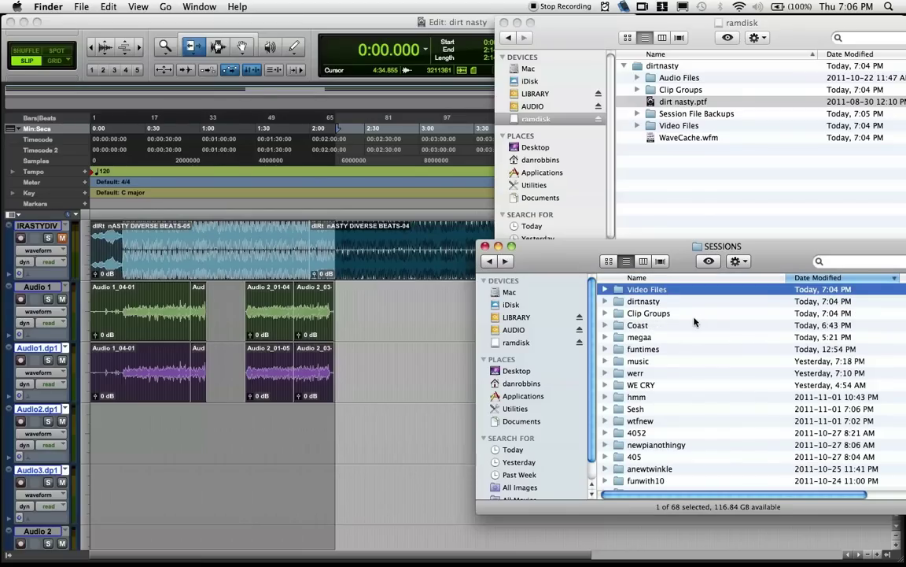
{"action": "left_click", "coordinate": [685, 315], "text": "super"}
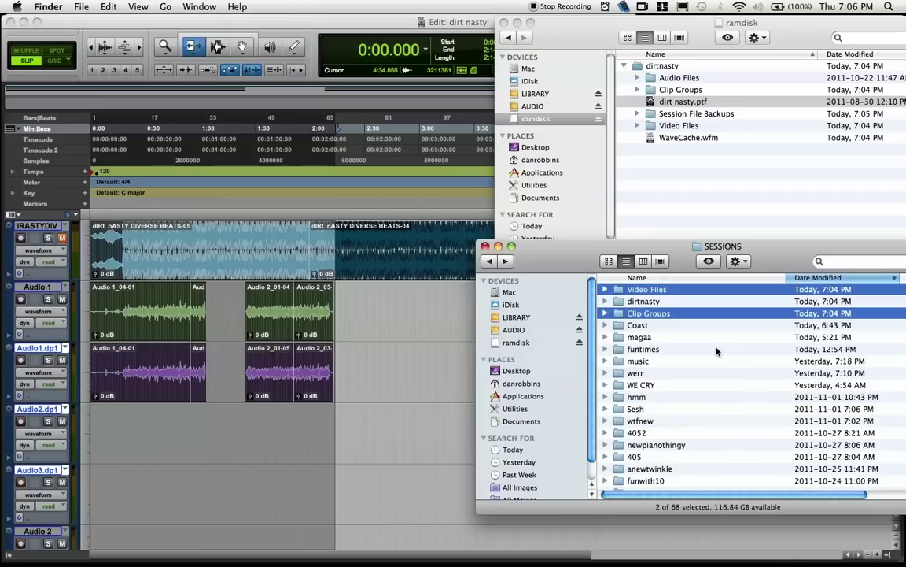
{"action": "key", "text": "super+BackSpace"}
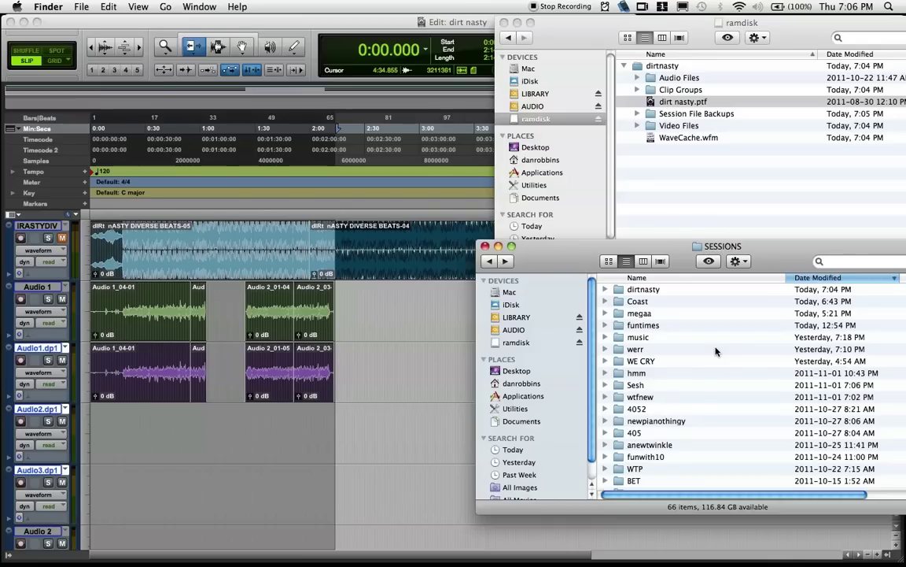
{"action": "left_click", "coordinate": [605, 290]}
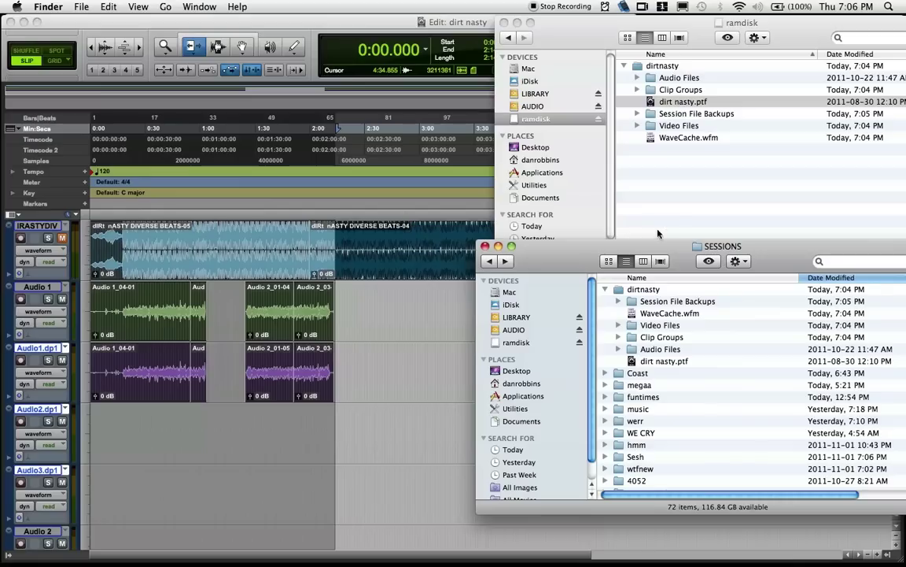